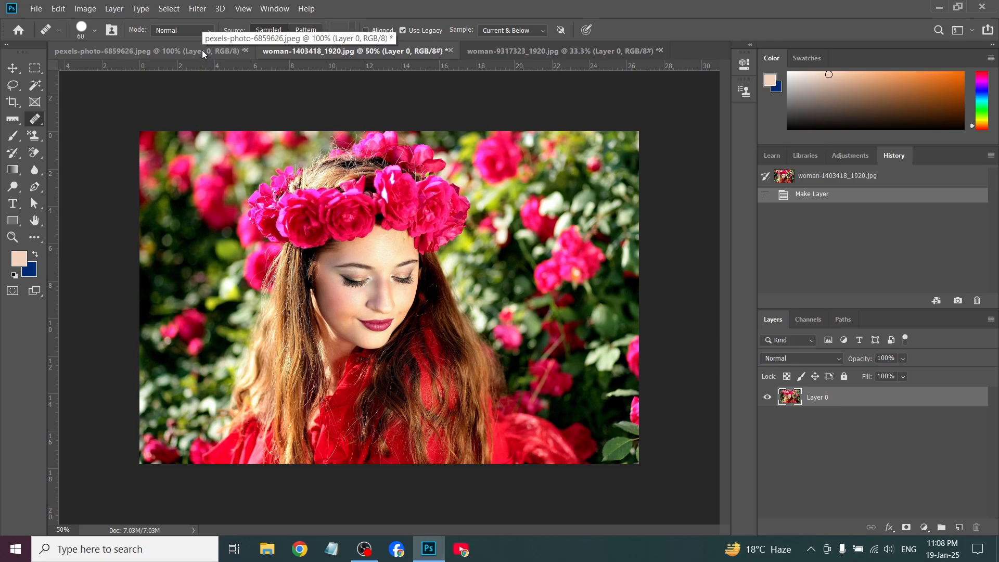
# In pexels-photo-6859626.jpeg, heal the dark mole on the cheek right of the nose with a 30 px Spot Healing Brush.
pyautogui.click(202, 50)
pyautogui.rightClick(35, 119)
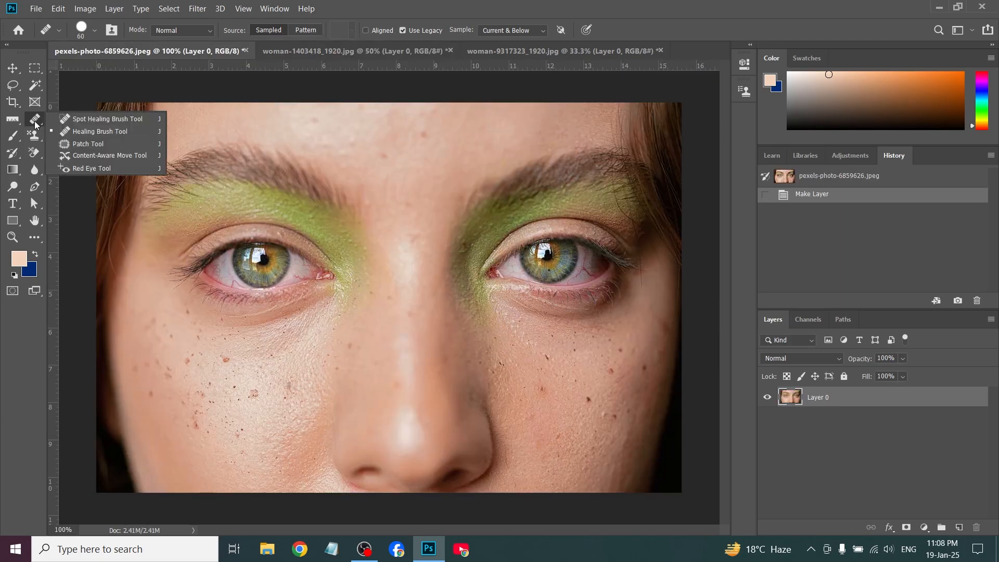
pyautogui.click(95, 119)
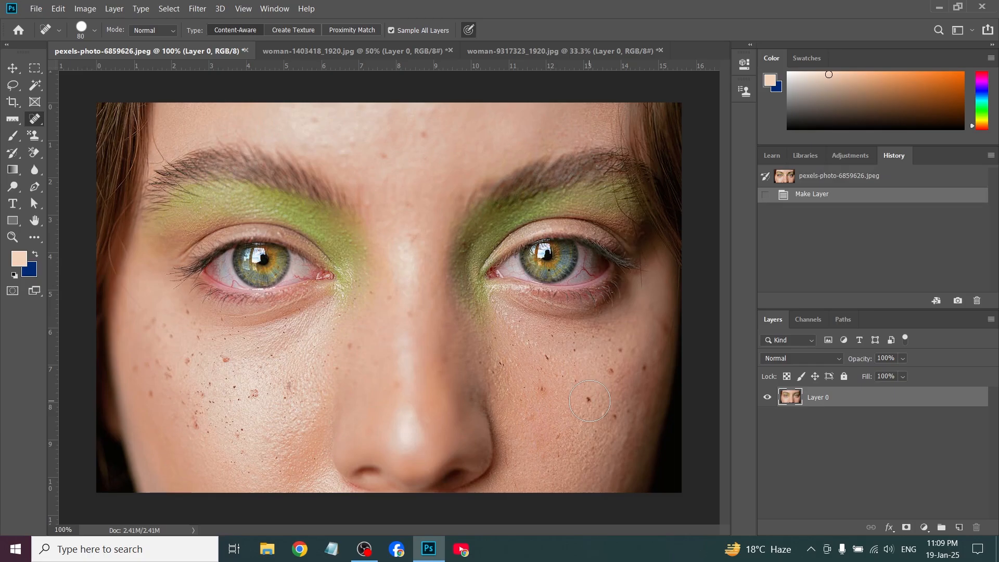
pyautogui.press('[')
pyautogui.press('[')
pyautogui.press('[')
pyautogui.press('[')
pyautogui.press('[')
pyautogui.moveTo(589, 401); pyautogui.dragTo(591, 400)
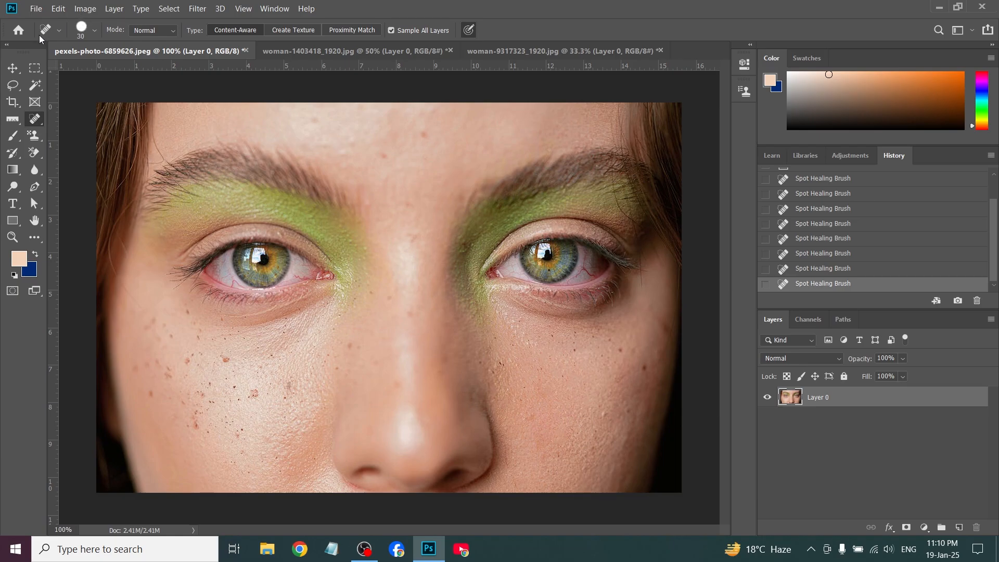
# Set the Spot Healing Brush to 27 px size, 27% hardness and 93% spacing.
pyautogui.click(95, 31)
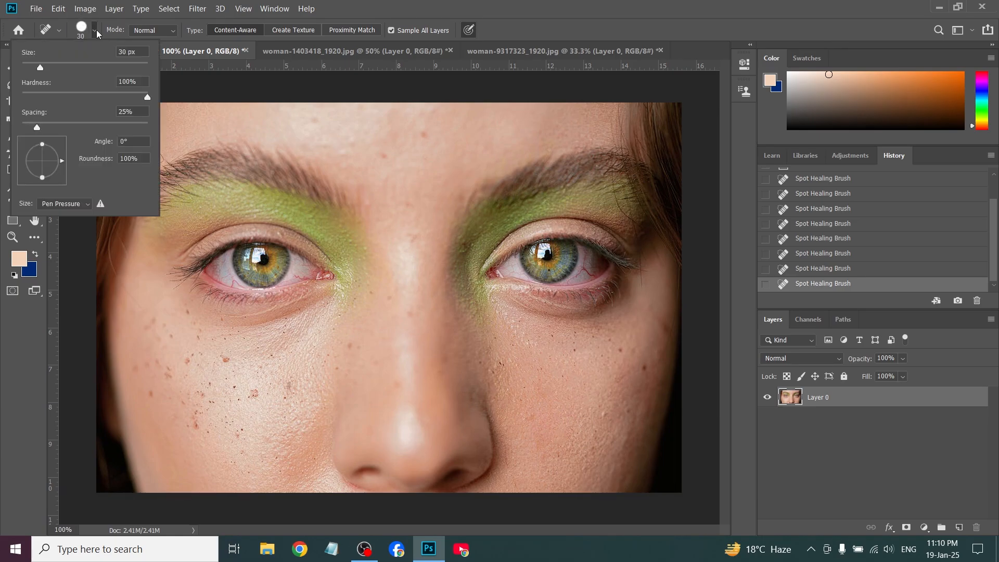
pyautogui.moveTo(40, 69)
pyautogui.mouseDown()
pyautogui.moveTo(91, 69)
pyautogui.moveTo(38, 68)
pyautogui.mouseUp()
pyautogui.press('Return')
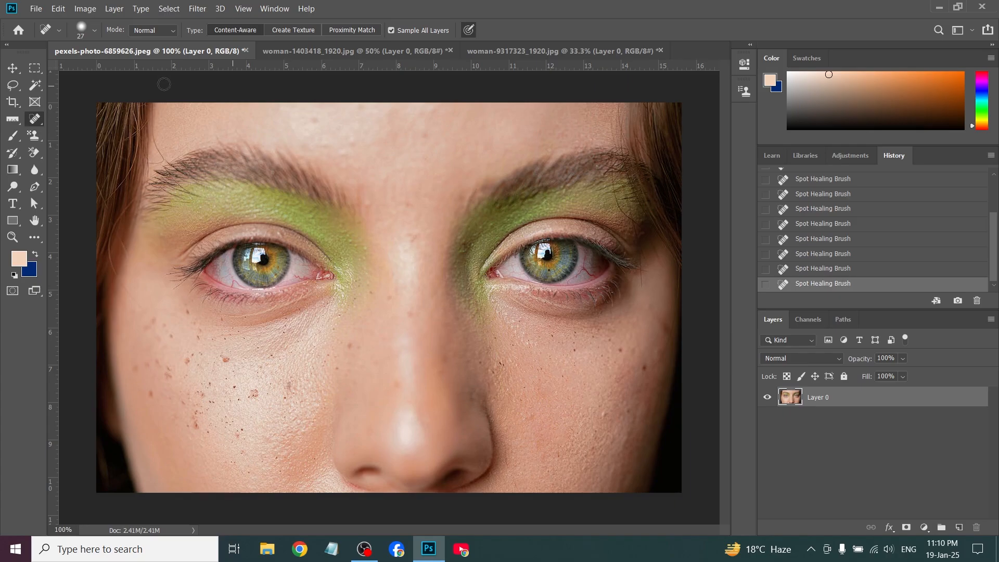
pyautogui.click(95, 31)
pyautogui.moveTo(36, 128); pyautogui.dragTo(80, 128)
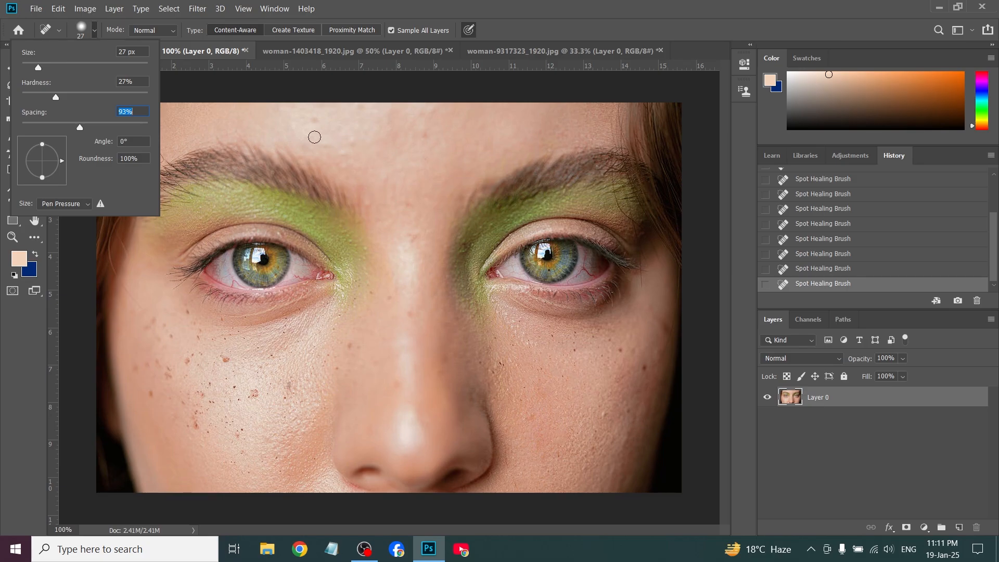
# Paint horizontal healing strokes across the forehead above the eyebrows.
pyautogui.moveTo(312, 119); pyautogui.dragTo(445, 120)
pyautogui.moveTo(293, 125); pyautogui.dragTo(492, 125)
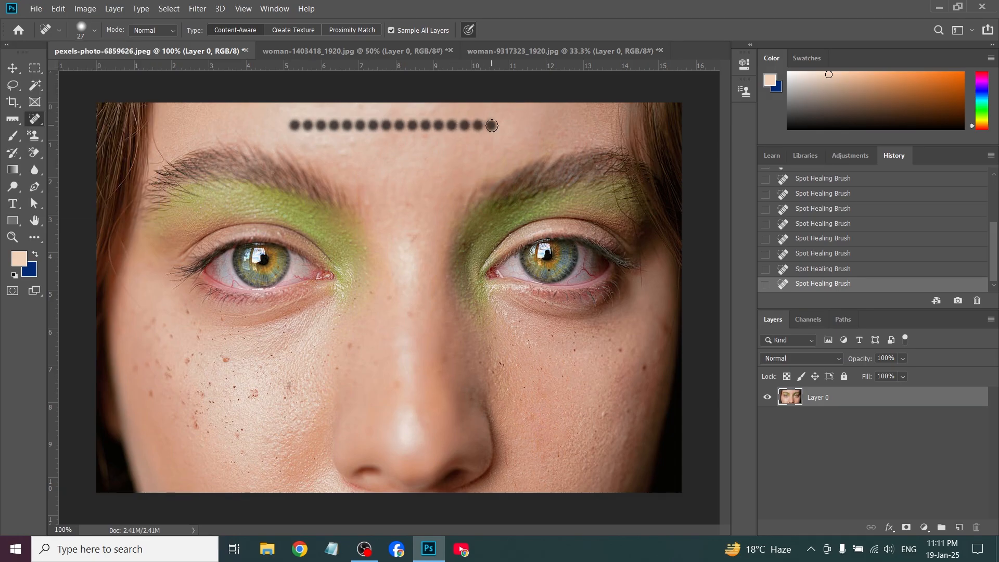
pyautogui.moveTo(492, 125); pyautogui.dragTo(492, 125)
# Reduce the brush spacing to 1% and paint continuous healing strokes across the lower forehead.
pyautogui.click(94, 30)
pyautogui.moveTo(78, 128); pyautogui.dragTo(17, 129)
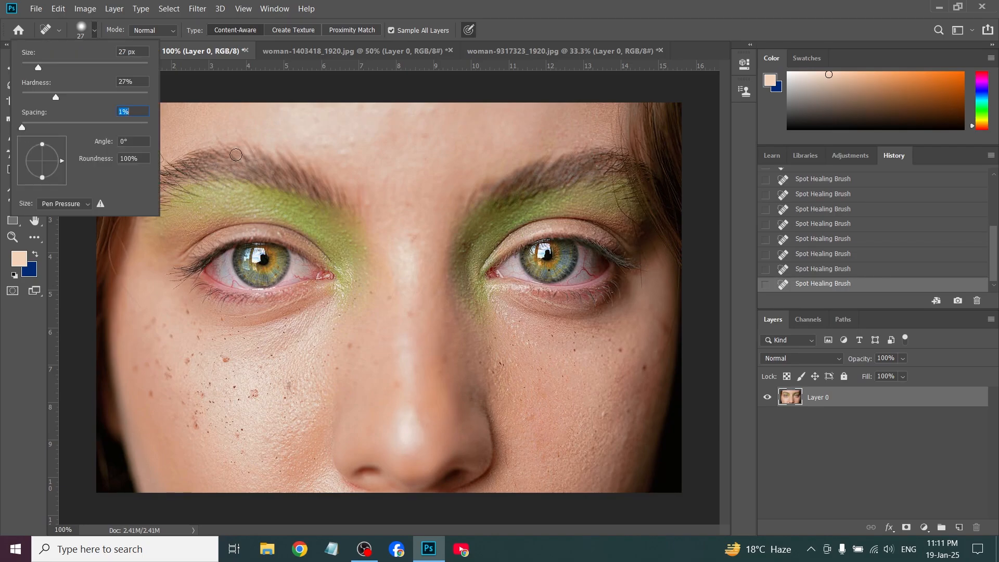
pyautogui.moveTo(301, 129); pyautogui.dragTo(472, 141)
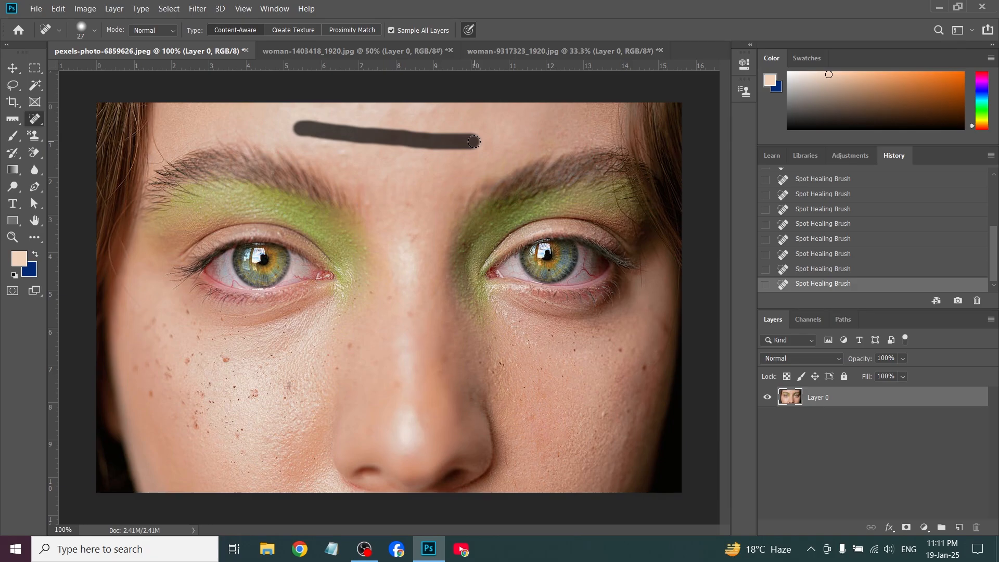
pyautogui.moveTo(474, 142); pyautogui.dragTo(474, 141)
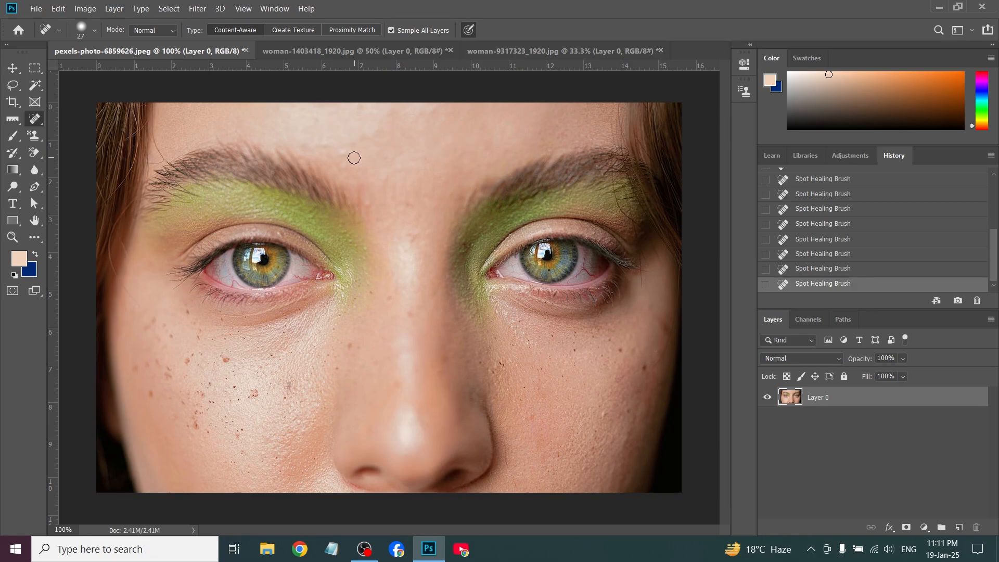
pyautogui.moveTo(353, 155); pyautogui.dragTo(389, 156)
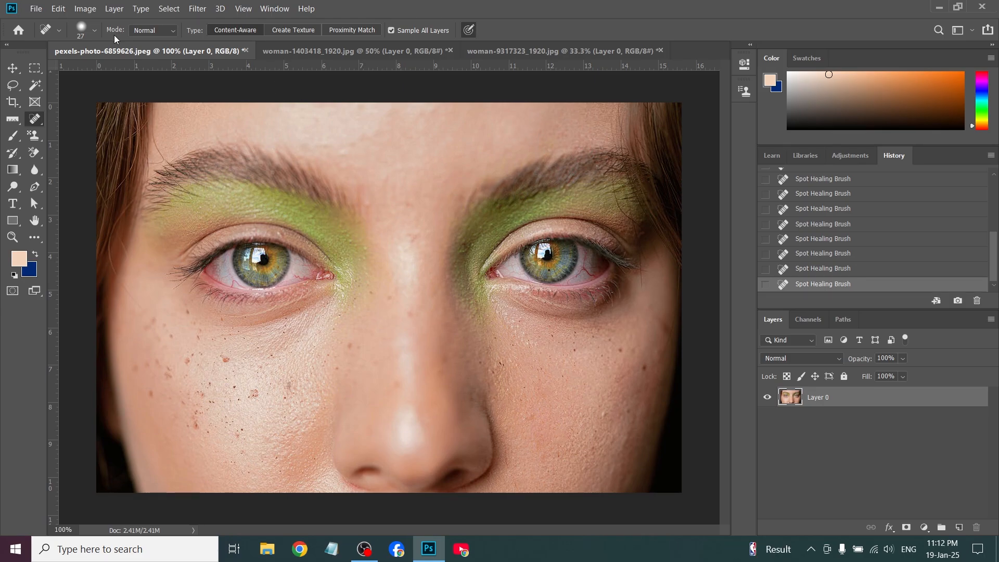
pyautogui.click(167, 30)
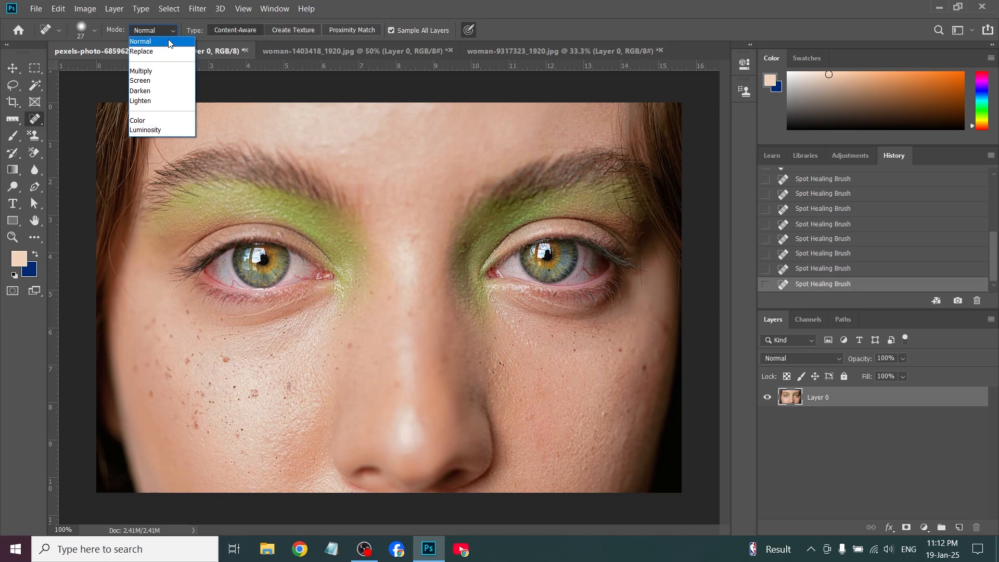
pyautogui.click(167, 21)
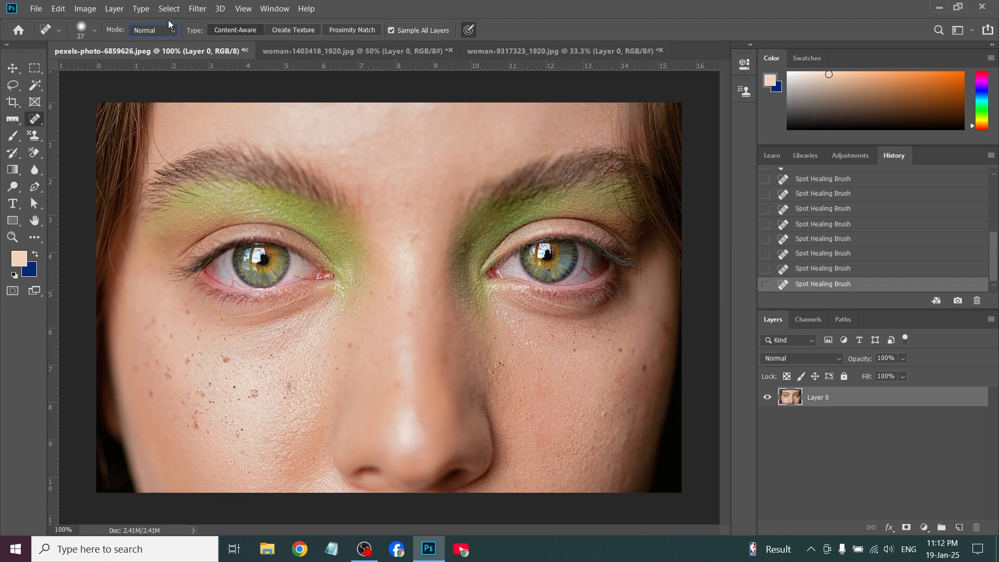
# Copy the flower-crown portrait from woman-1403418_1920.jpg into pexels-photo-6859626.jpeg as a layer and return to the Spot Healing Brush.
pyautogui.click(354, 51)
pyautogui.click(12, 68)
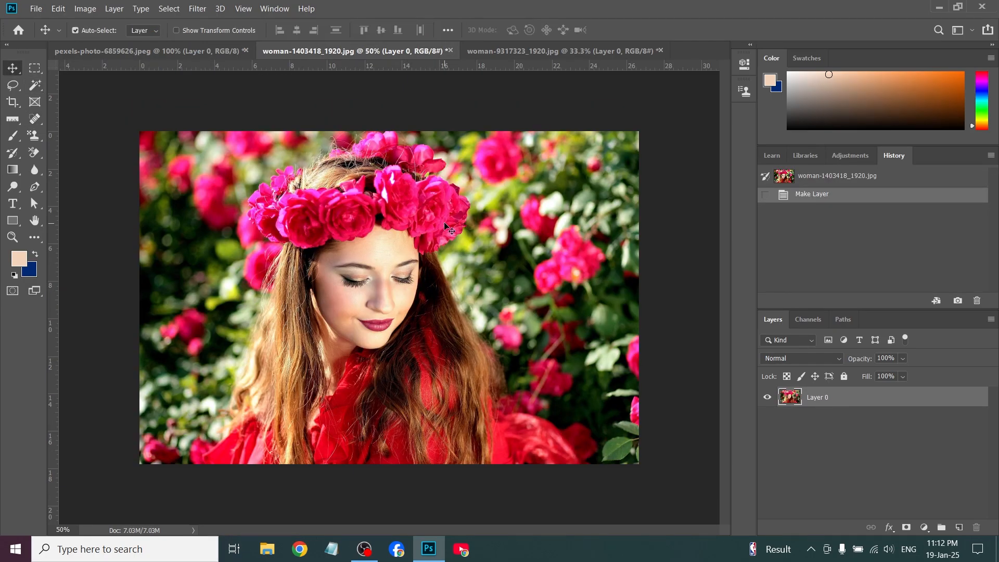
pyautogui.moveTo(448, 228); pyautogui.dragTo(416, 302)
pyautogui.press('j')
# Preview layer blend modes such as Color Dodge on the flower-crown portrait and review the healing brush's mode options.
pyautogui.click(820, 358)
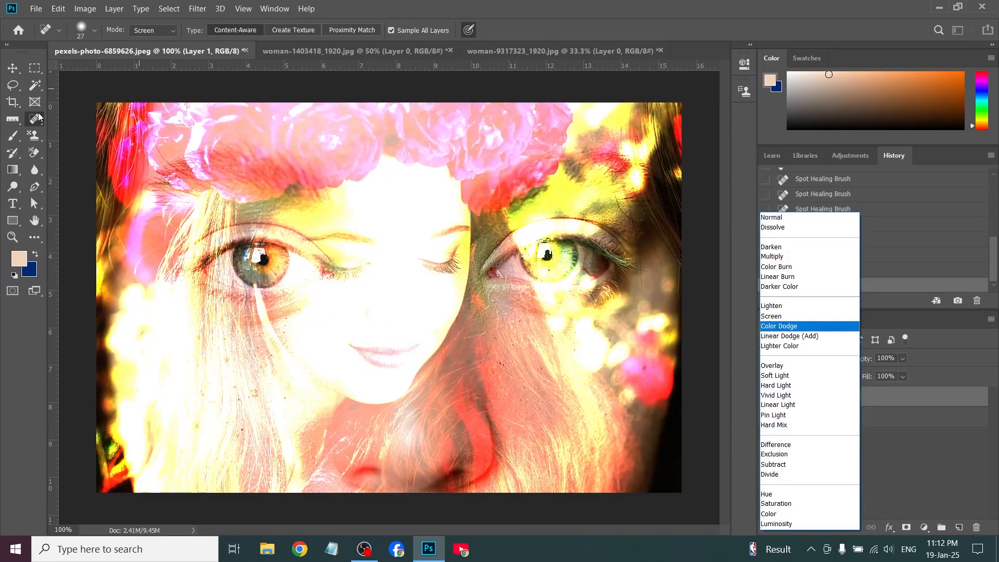
pyautogui.click(169, 30)
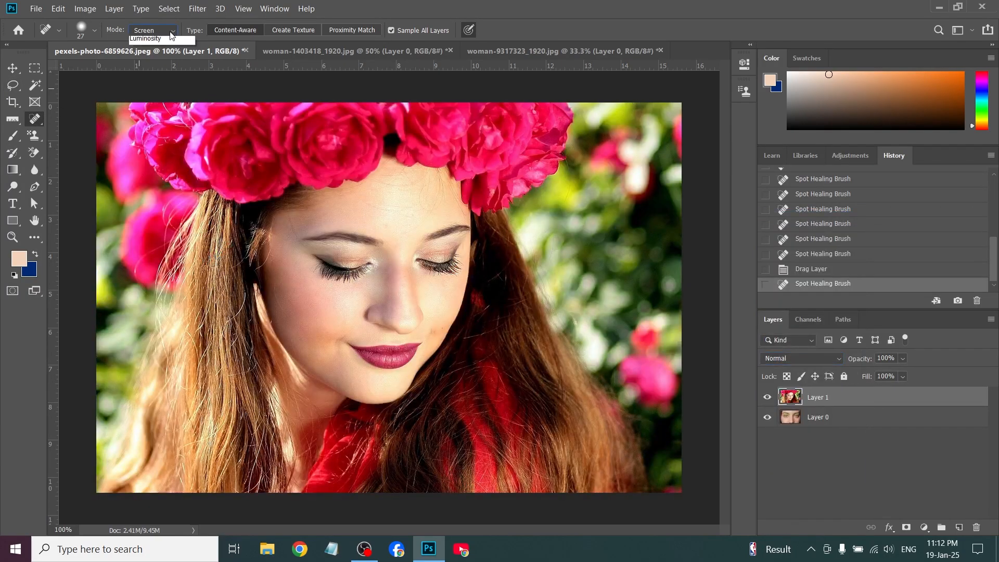
pyautogui.click(170, 32)
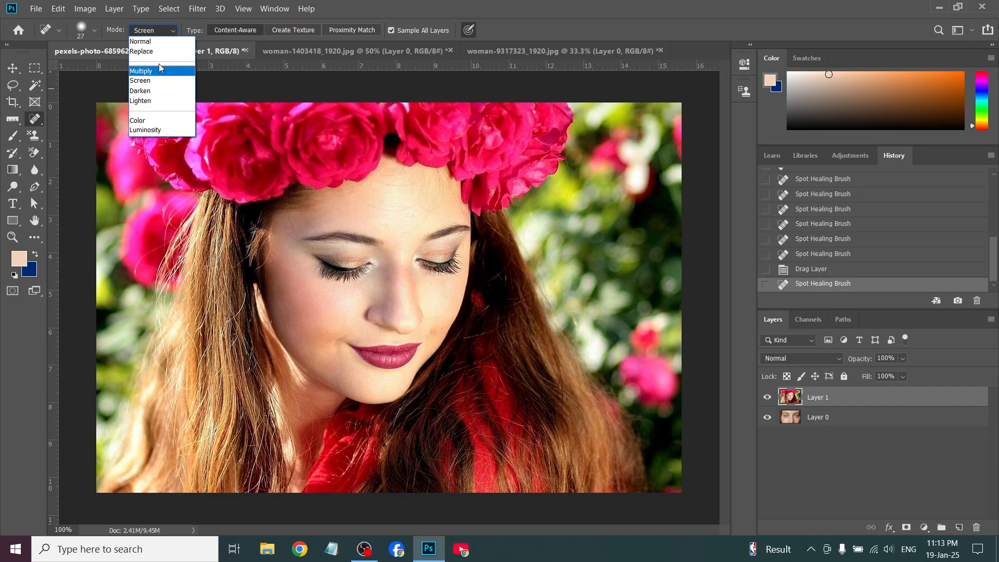
pyautogui.click(173, 28)
# Hide Layer 1 and heal spots on Layer 0's cheek left of the nose, first with Create Texture and then with Content-Aware.
pyautogui.hotkey('ctrl', ',')
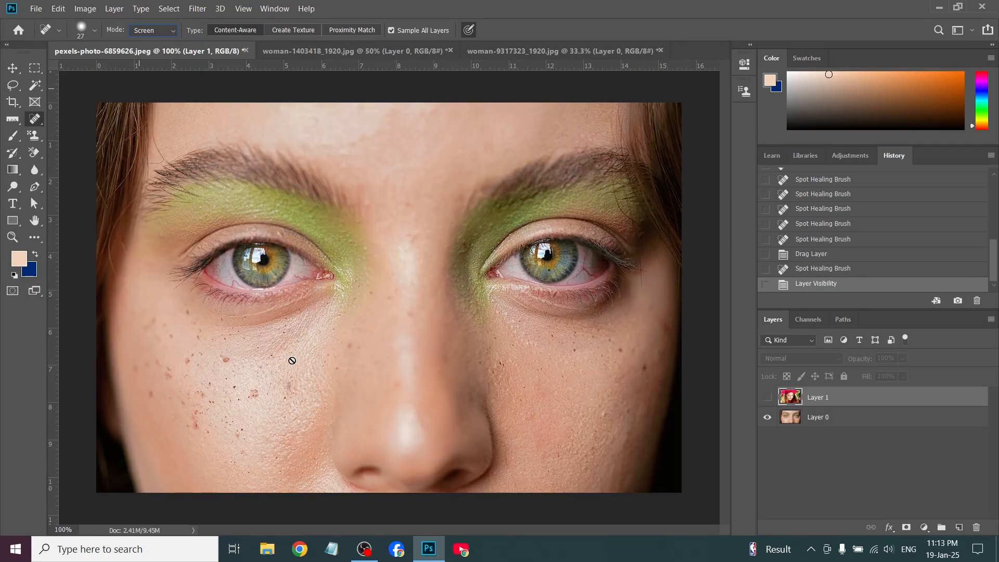
pyautogui.click(859, 417)
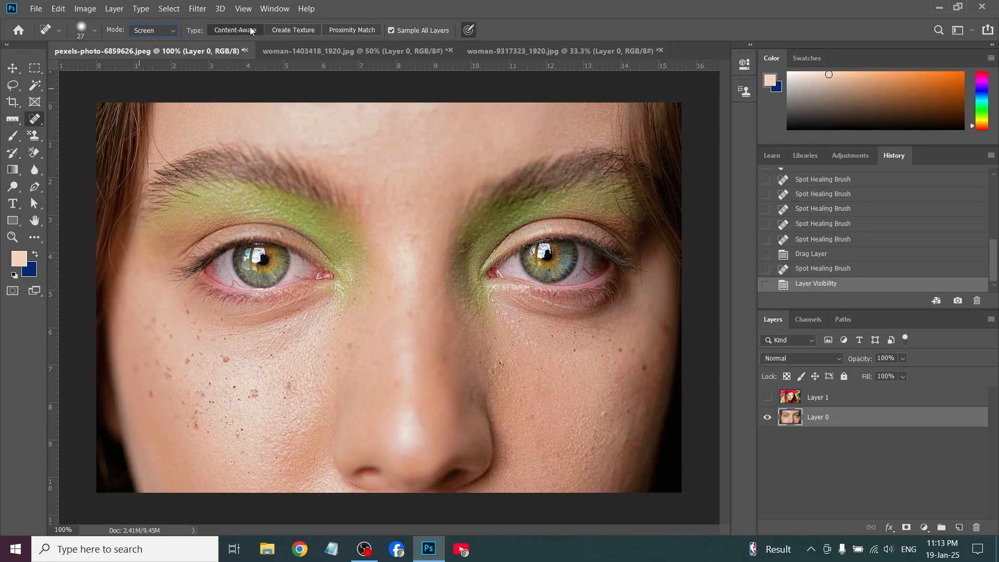
pyautogui.click(226, 358)
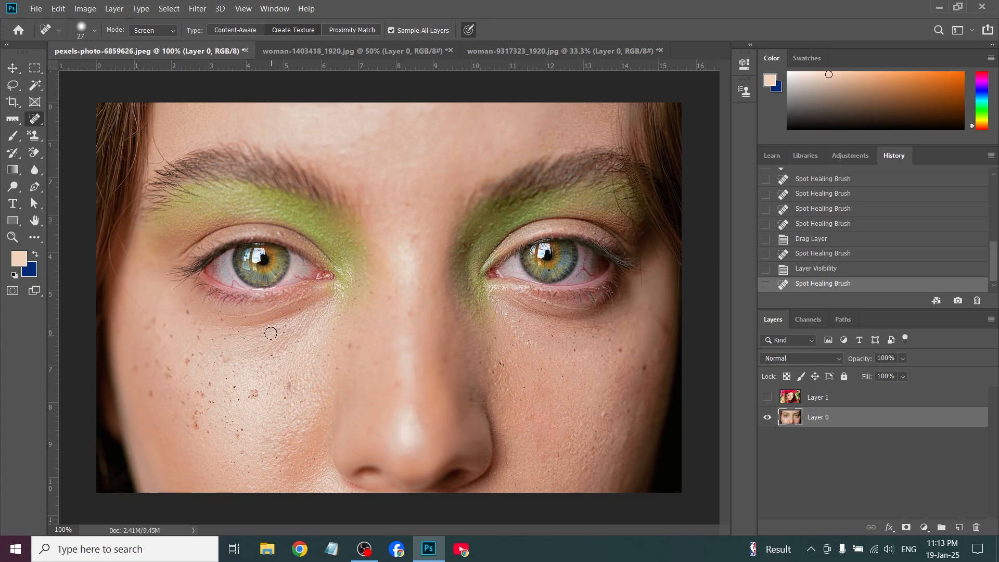
pyautogui.click(254, 395)
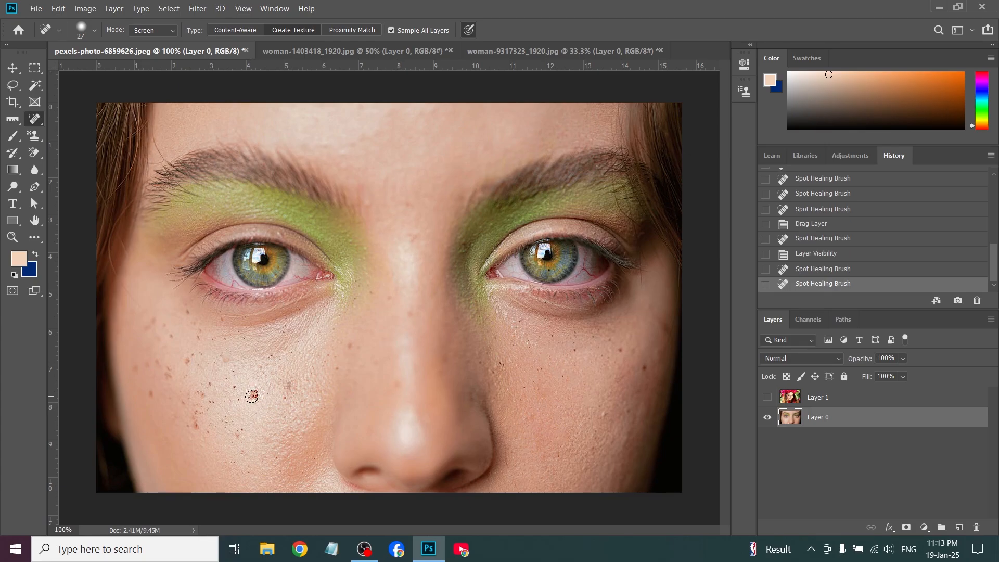
pyautogui.click(256, 397)
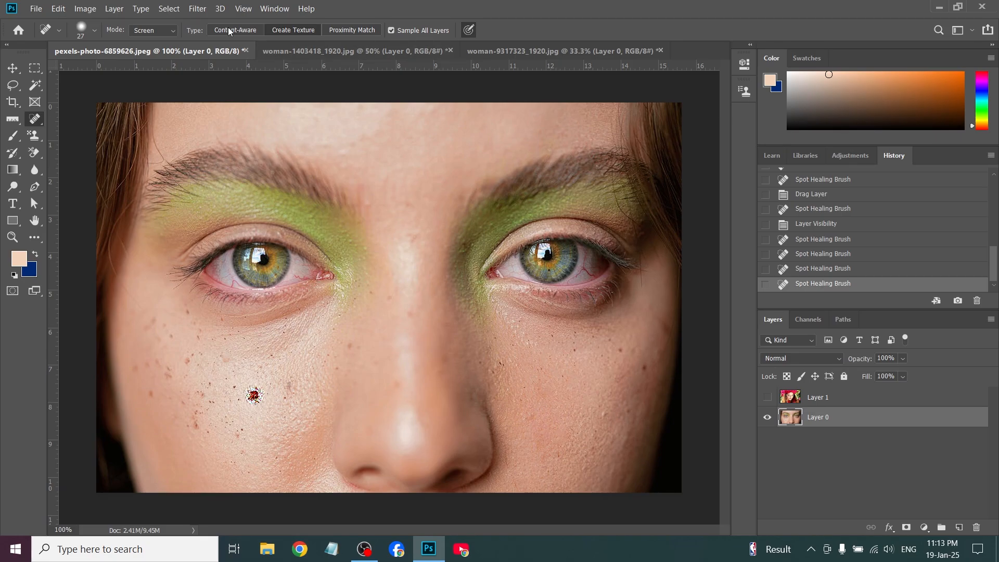
pyautogui.click(256, 396)
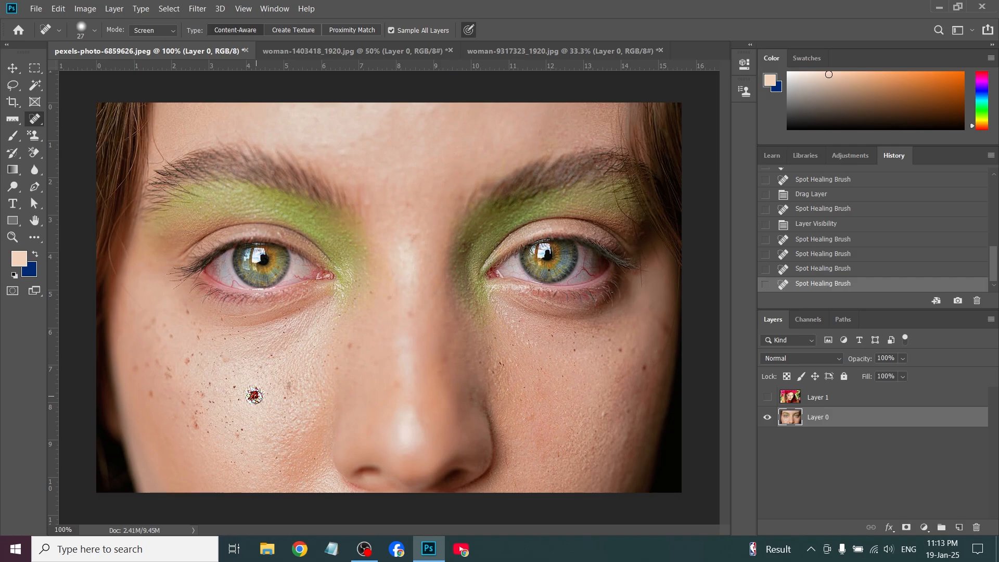
pyautogui.moveTo(255, 397)
pyautogui.mouseDown()
pyautogui.moveTo(268, 395)
pyautogui.moveTo(247, 407)
pyautogui.mouseUp()
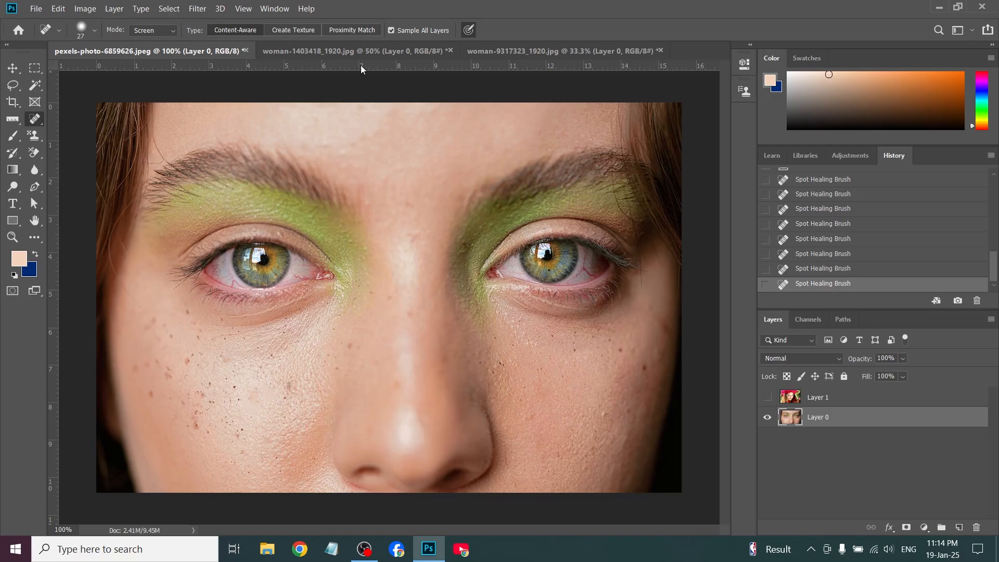
# Heal spots on the nose bridge, the cheek left of the nose and the lower forehead using the Proximity Match type.
pyautogui.click(355, 30)
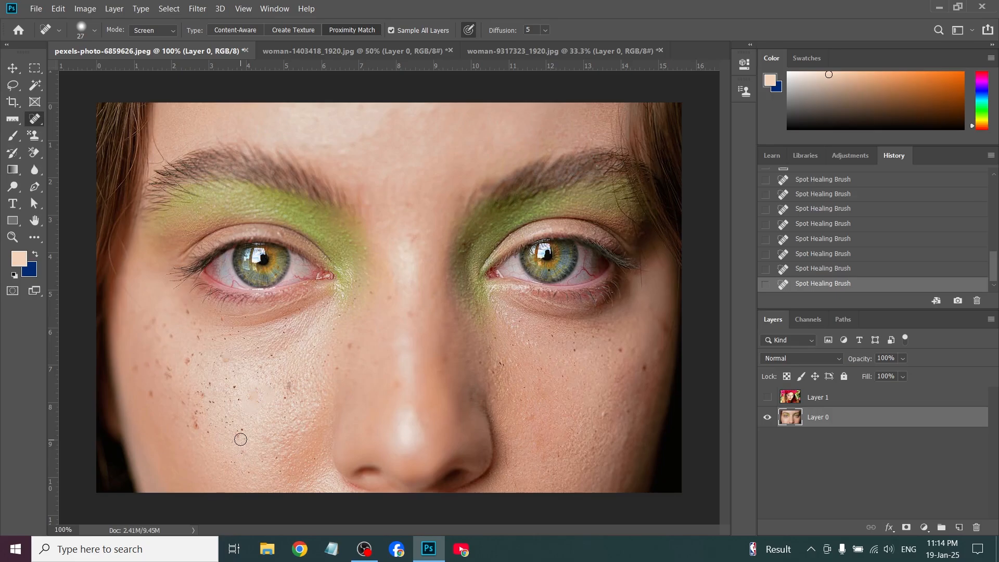
pyautogui.click(373, 296)
pyautogui.click(421, 235)
pyautogui.click(188, 359)
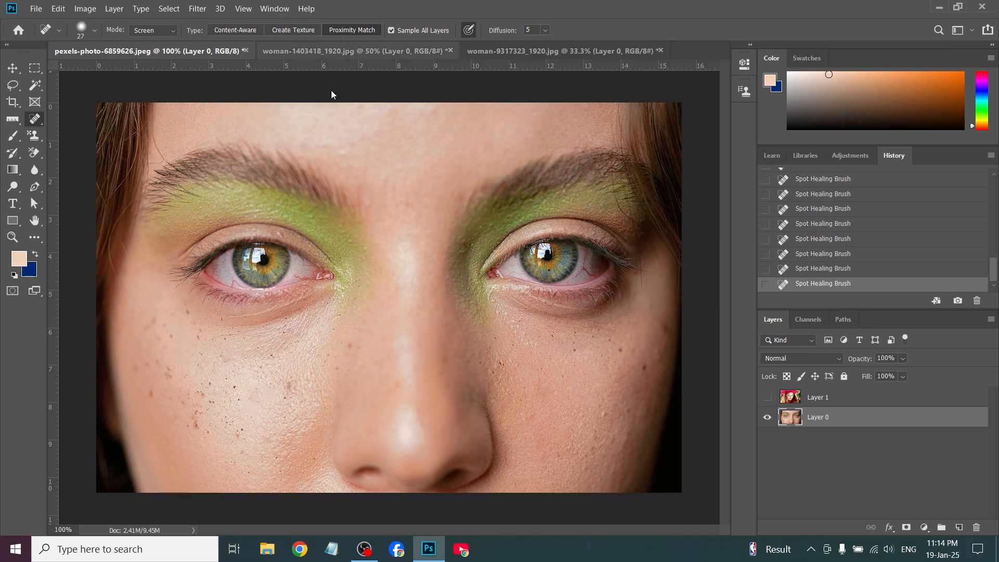
pyautogui.click(347, 149)
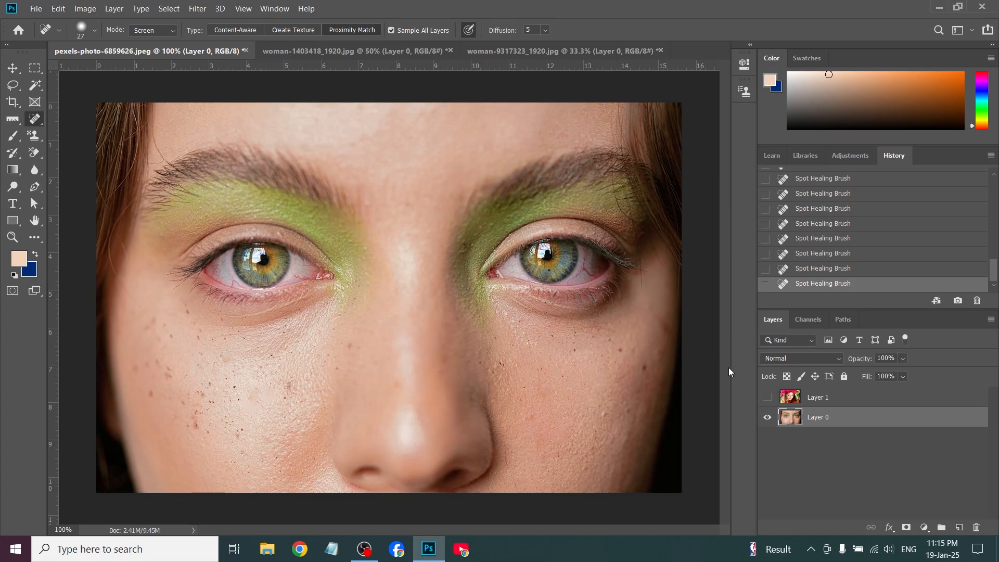
# Show Layer 1 briefly and hide it again.
pyautogui.click(767, 397)
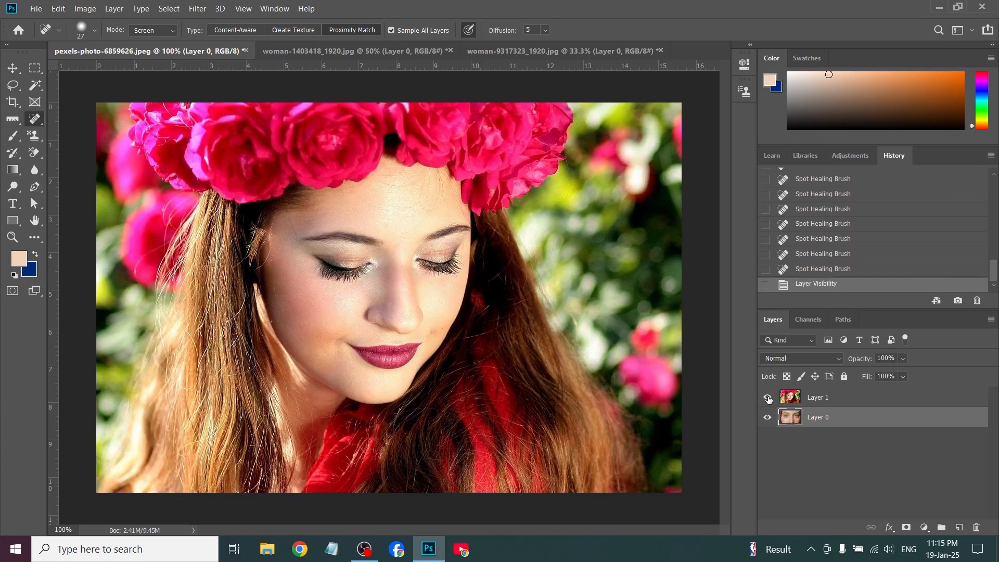
pyautogui.click(768, 398)
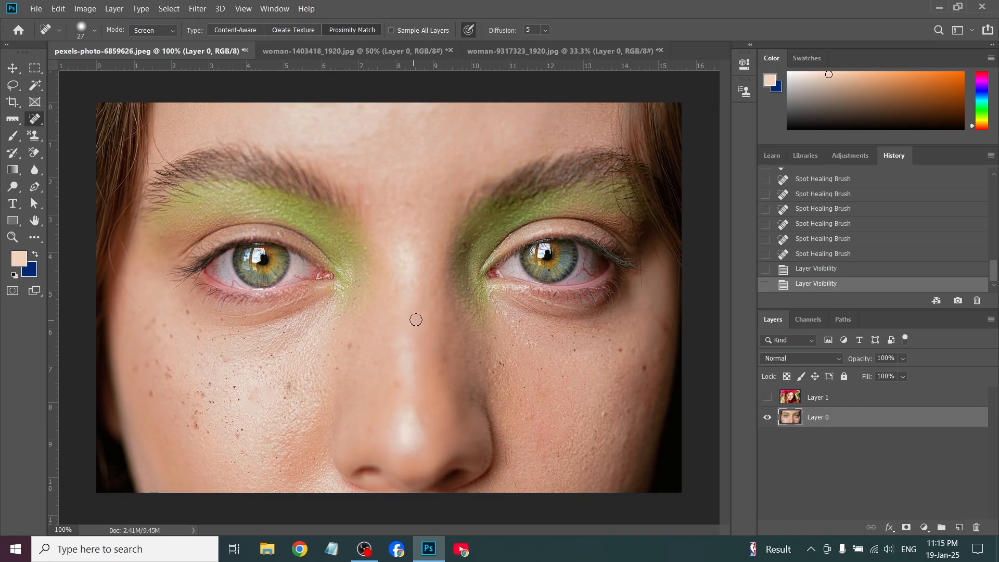
# Set the brush's Diffusion to 3 and heal spots on the skin between the eyebrows.
pyautogui.click(469, 31)
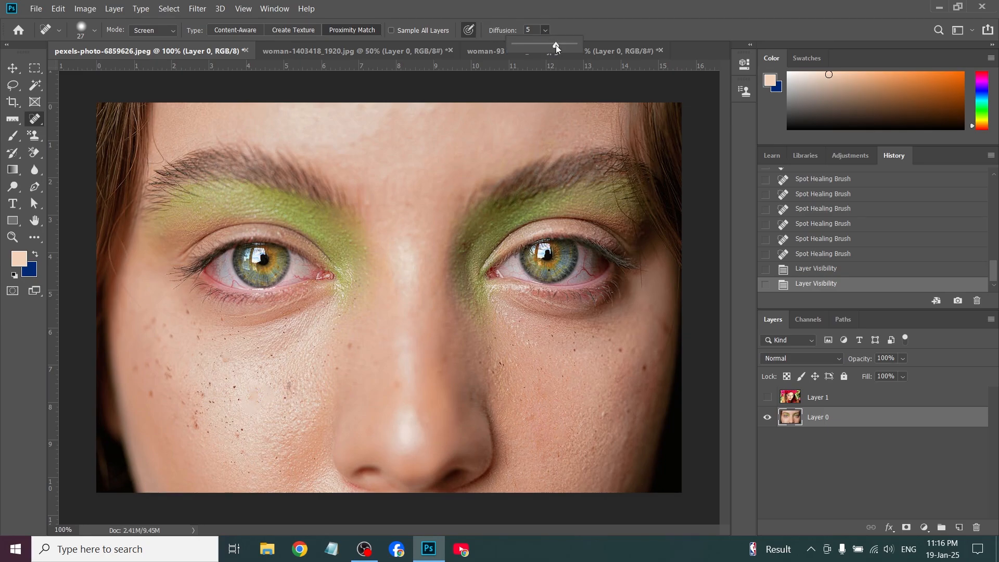
pyautogui.moveTo(556, 45)
pyautogui.mouseDown()
pyautogui.moveTo(586, 49)
pyautogui.moveTo(532, 46)
pyautogui.mouseUp()
pyautogui.click(411, 203)
pyautogui.click(442, 187)
pyautogui.click(442, 185)
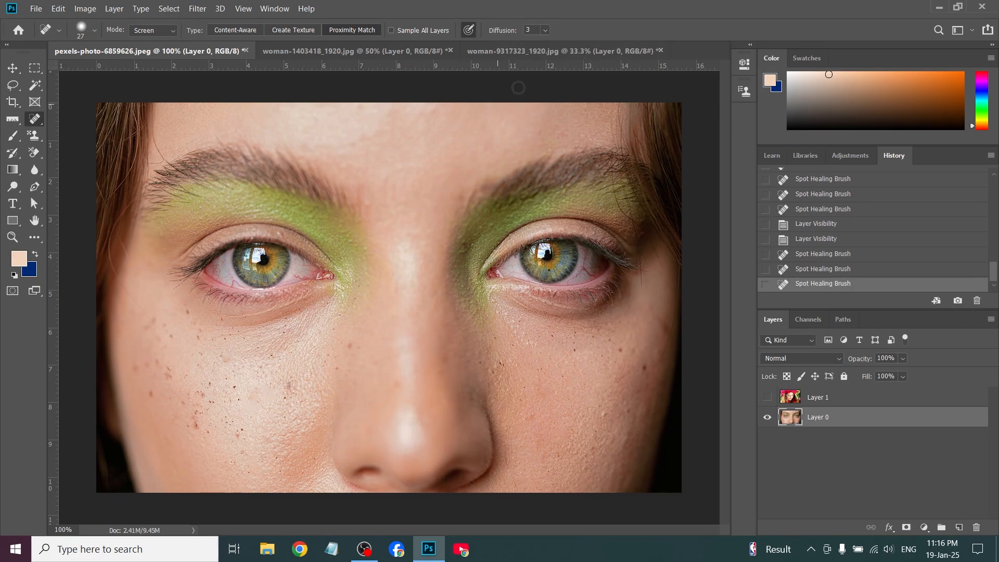
# Raise the Diffusion to 7 and heal spots on the cheek just right of the nose.
pyautogui.click(545, 30)
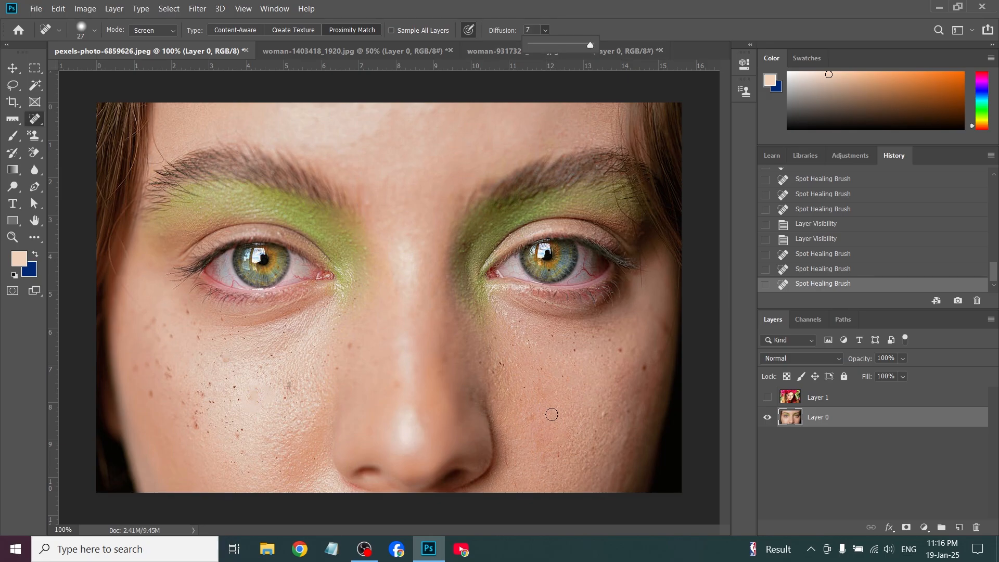
pyautogui.click(495, 379)
pyautogui.click(490, 374)
# Switch to the Healing Brush Tool, sample clean skin and heal spots across the cheek below the eye right of the nose.
pyautogui.rightClick(34, 119)
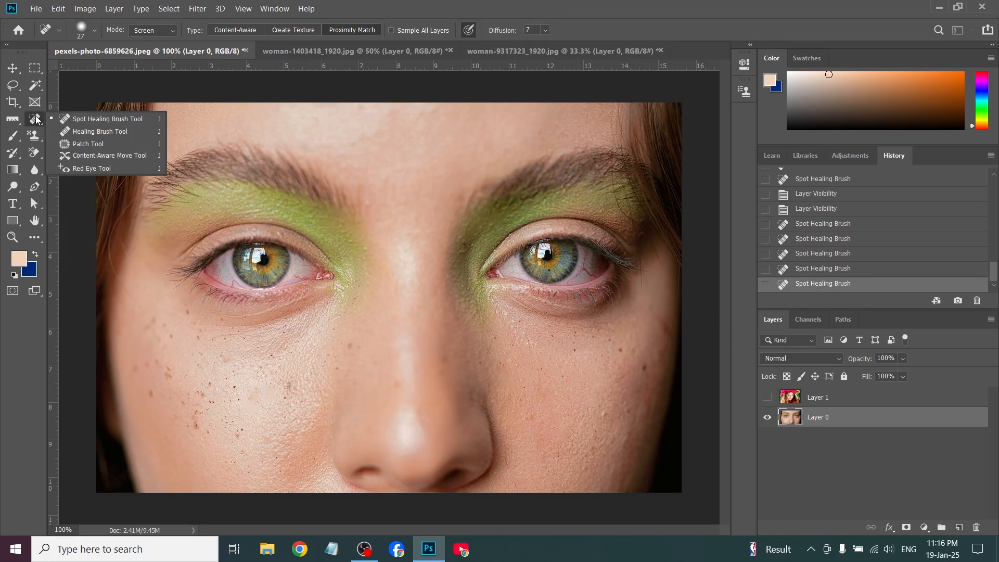
pyautogui.click(100, 135)
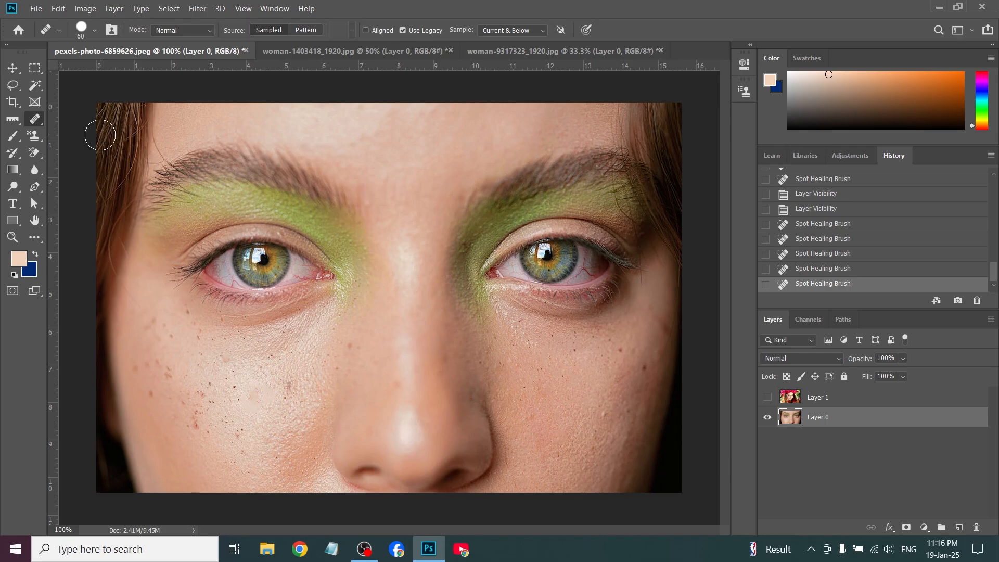
pyautogui.rightClick(35, 118)
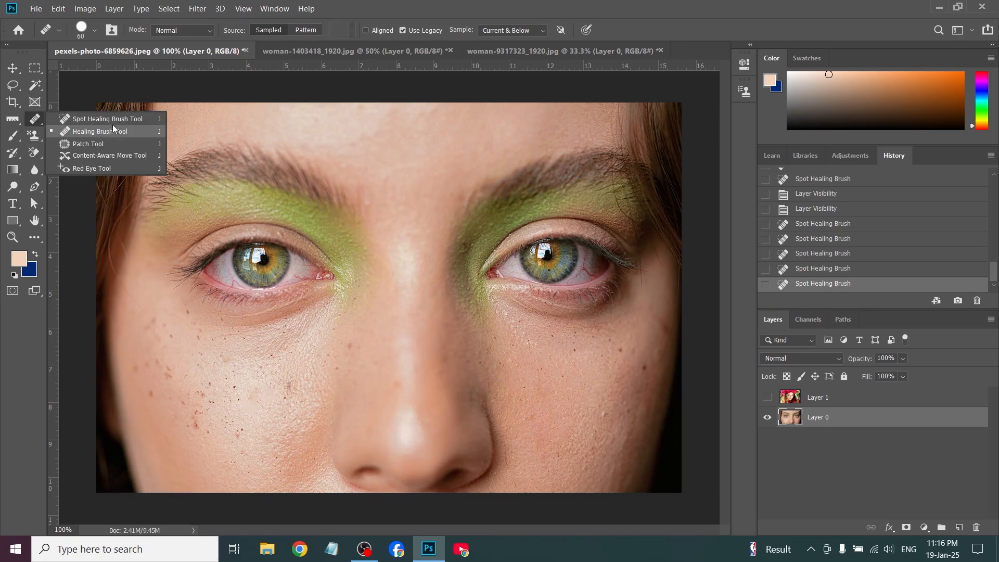
pyautogui.click(100, 131)
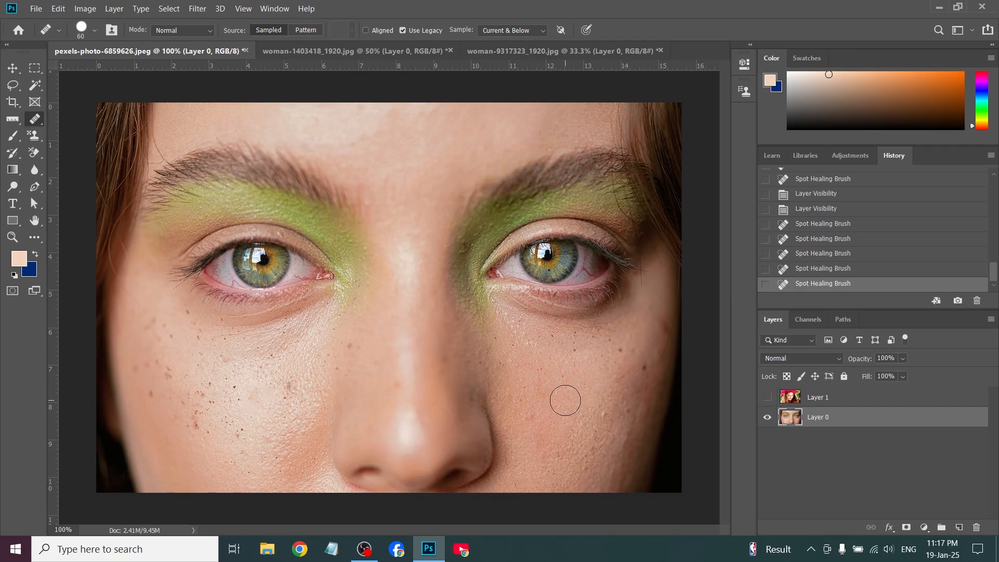
pyautogui.press('alt')
pyautogui.click(593, 352)
pyautogui.click(573, 360)
pyautogui.click(595, 368)
pyautogui.click(573, 359)
pyautogui.click(545, 344)
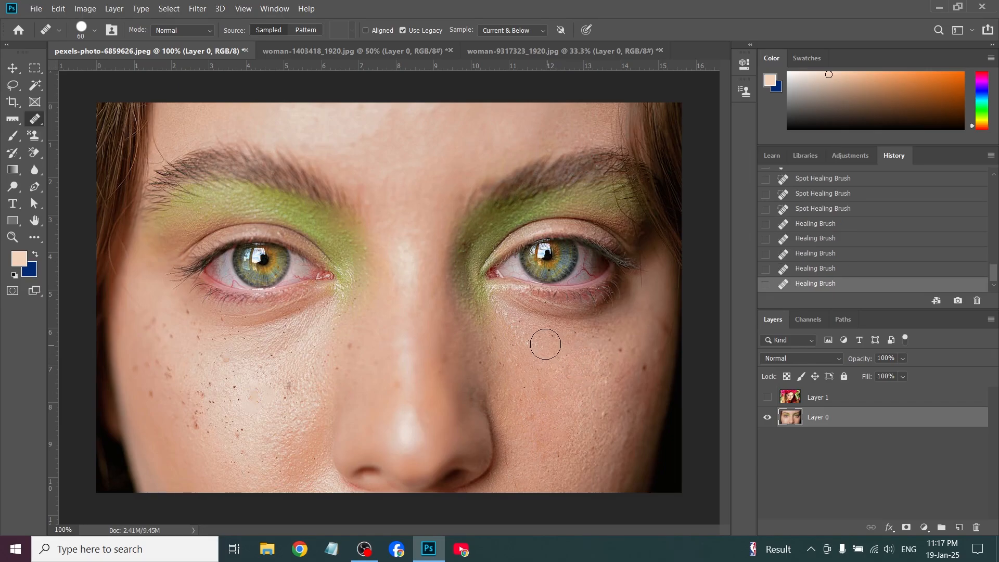
pyautogui.moveTo(545, 344); pyautogui.dragTo(609, 346)
pyautogui.moveTo(620, 396)
pyautogui.mouseDown()
pyautogui.moveTo(651, 395)
pyautogui.moveTo(637, 367)
pyautogui.mouseUp()
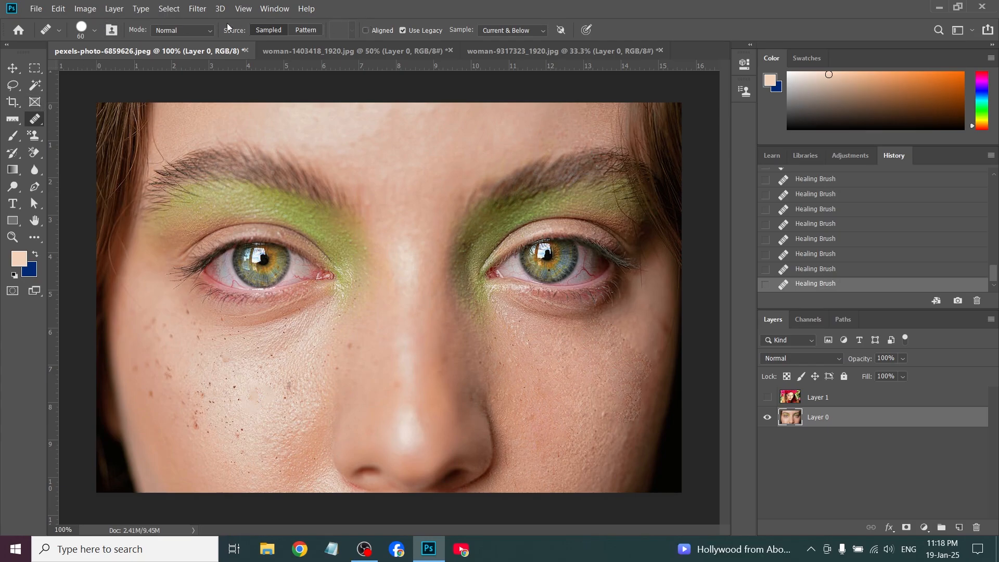
# Look through the Healing Brush's tool presets and its size, hardness and spacing settings.
pyautogui.click(59, 30)
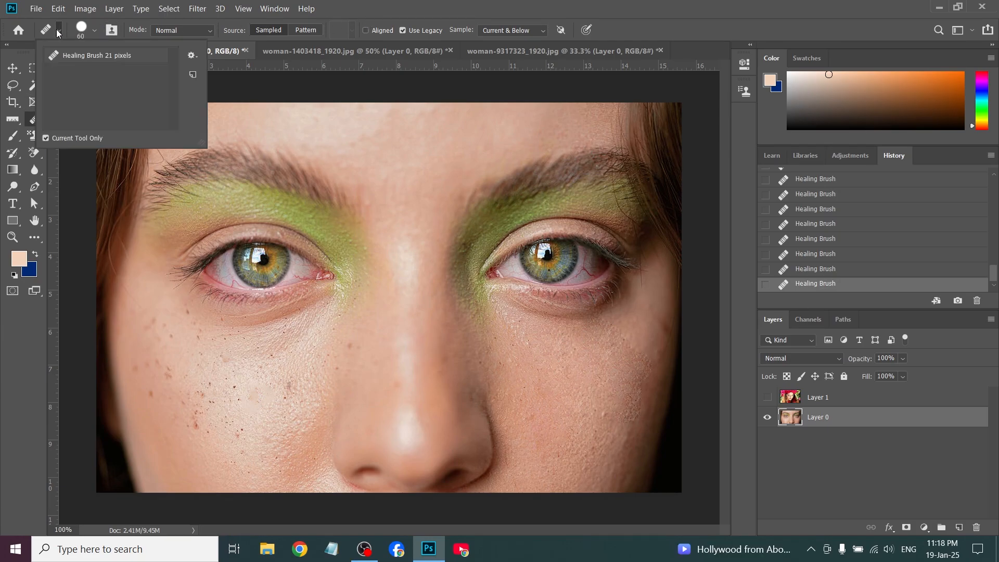
pyautogui.click(57, 31)
pyautogui.click(93, 32)
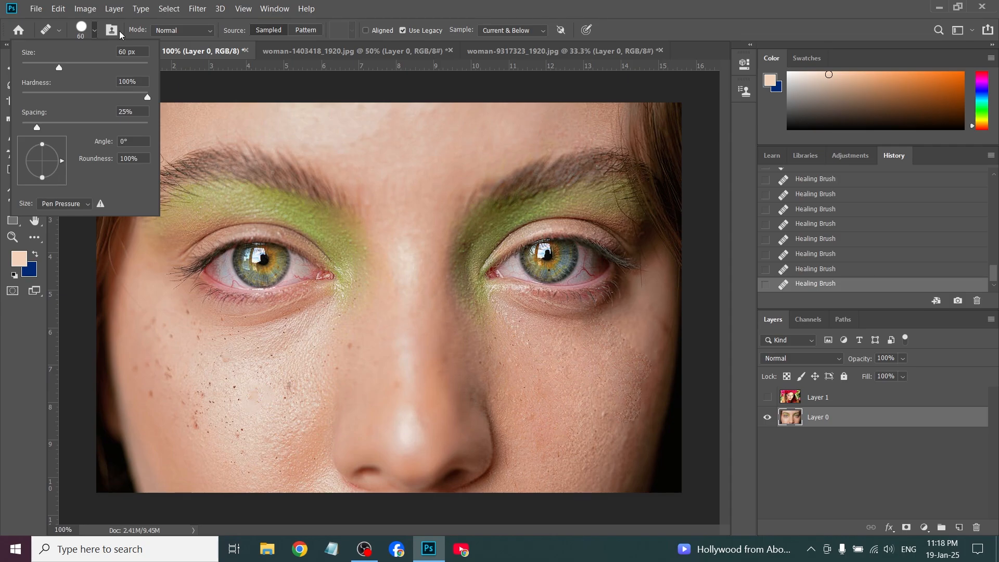
pyautogui.click(111, 32)
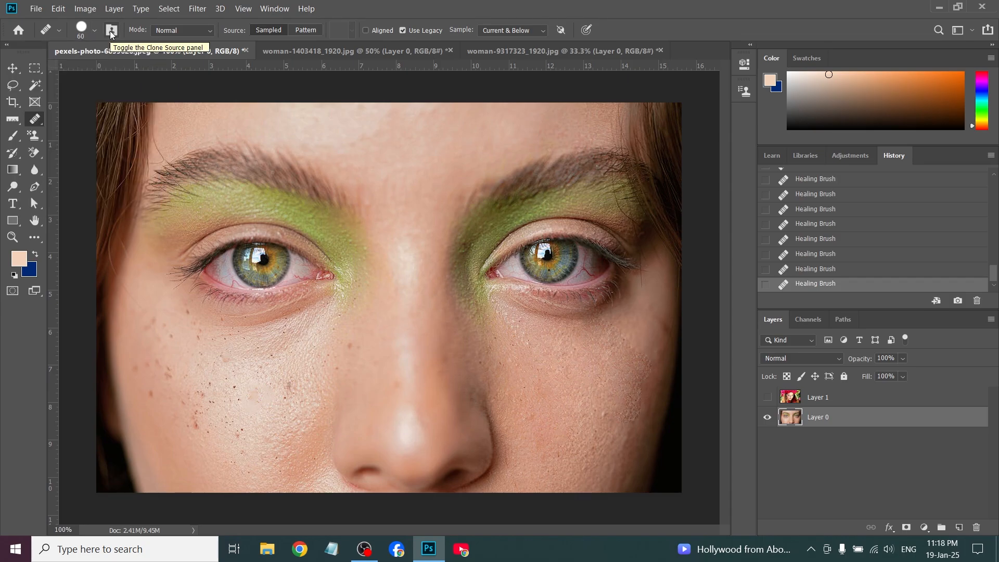
# Open the Clone Source settings, sample the right-hand eye and try painting it over the left-hand eye, including flipped horizontally.
pyautogui.click(111, 31)
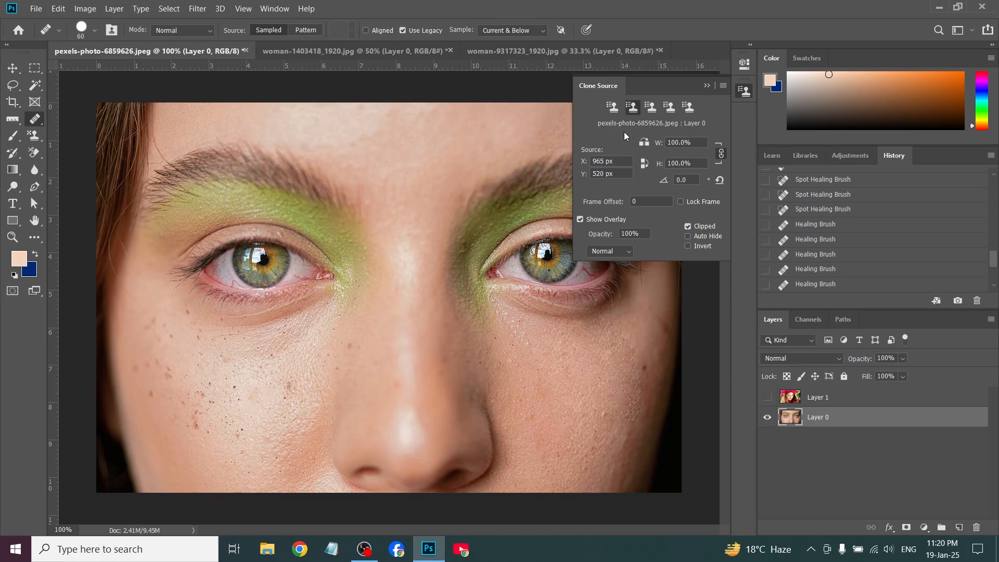
pyautogui.keyDown('alt'); pyautogui.click(545, 259); pyautogui.keyUp('alt')
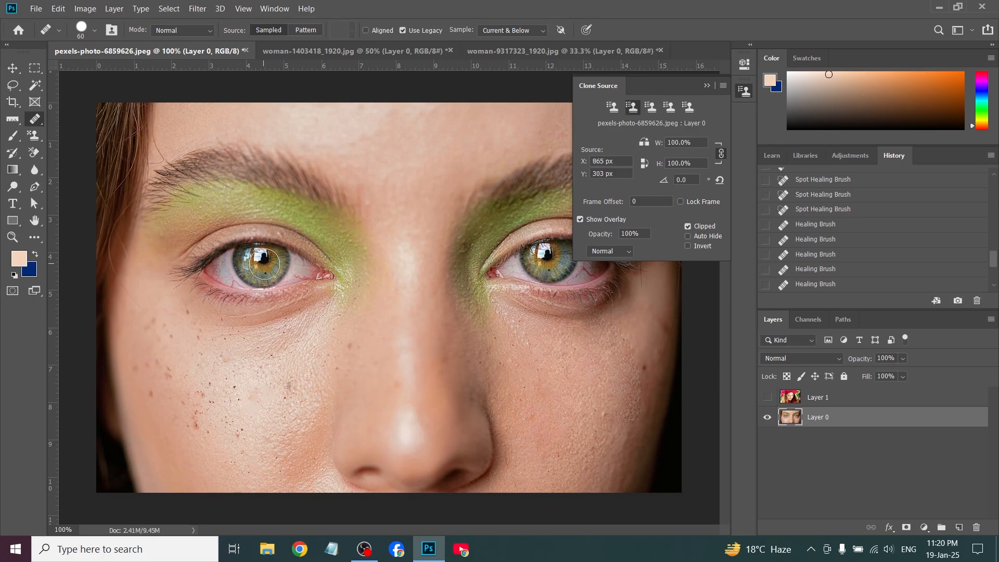
pyautogui.moveTo(265, 264)
pyautogui.mouseDown()
pyautogui.moveTo(325, 261)
pyautogui.moveTo(288, 229)
pyautogui.moveTo(208, 260)
pyautogui.moveTo(213, 282)
pyautogui.moveTo(314, 300)
pyautogui.moveTo(306, 231)
pyautogui.moveTo(188, 229)
pyautogui.moveTo(198, 305)
pyautogui.mouseUp()
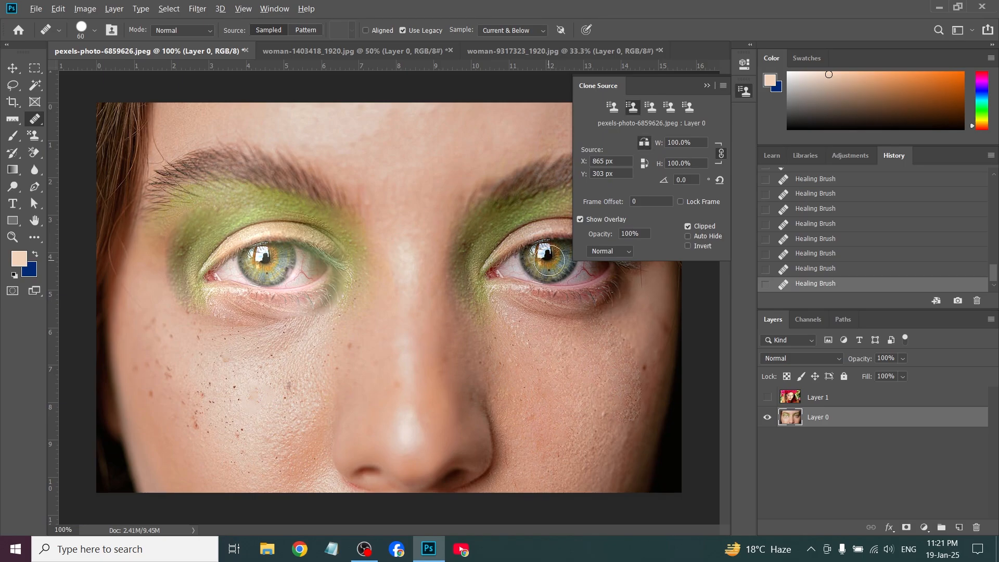
pyautogui.moveTo(292, 248)
pyautogui.mouseDown()
pyautogui.moveTo(234, 242)
pyautogui.moveTo(297, 233)
pyautogui.moveTo(319, 264)
pyautogui.moveTo(275, 302)
pyautogui.moveTo(239, 255)
pyautogui.moveTo(271, 251)
pyautogui.moveTo(259, 278)
pyautogui.moveTo(289, 256)
pyautogui.moveTo(247, 228)
pyautogui.moveTo(236, 276)
pyautogui.moveTo(215, 252)
pyautogui.moveTo(239, 262)
pyautogui.moveTo(224, 312)
pyautogui.moveTo(247, 240)
pyautogui.moveTo(324, 245)
pyautogui.moveTo(329, 300)
pyautogui.moveTo(350, 277)
pyautogui.moveTo(341, 216)
pyautogui.moveTo(232, 196)
pyautogui.moveTo(217, 203)
pyautogui.moveTo(263, 208)
pyautogui.moveTo(207, 226)
pyautogui.moveTo(216, 218)
pyautogui.moveTo(233, 236)
pyautogui.moveTo(350, 276)
pyautogui.moveTo(313, 308)
pyautogui.moveTo(263, 295)
pyautogui.moveTo(277, 314)
pyautogui.moveTo(352, 279)
pyautogui.moveTo(331, 228)
pyautogui.moveTo(367, 239)
pyautogui.moveTo(367, 270)
pyautogui.moveTo(348, 292)
pyautogui.moveTo(377, 260)
pyautogui.mouseUp()
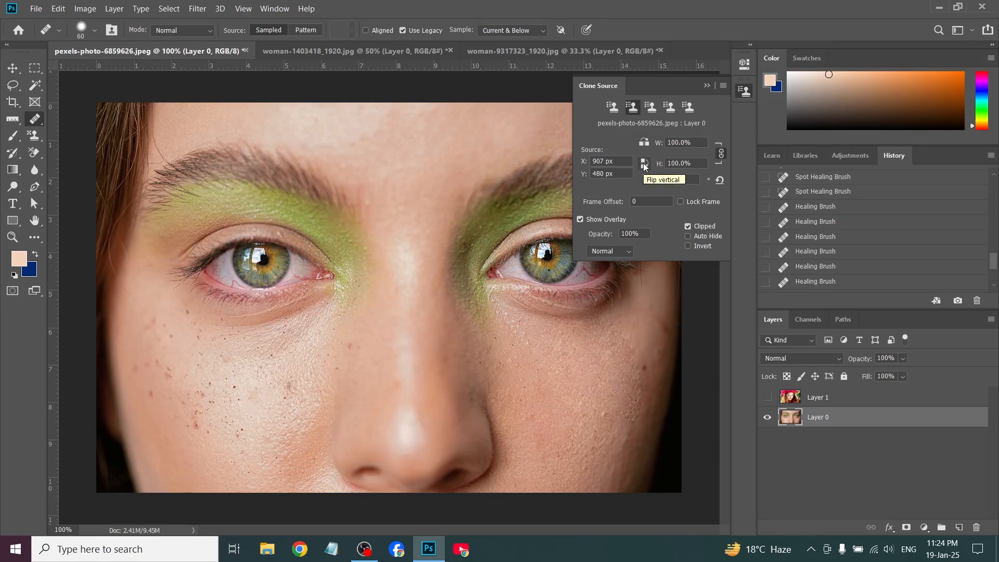
# Try healing the nose from a forehead sample and close the Clone Source settings.
pyautogui.click(414, 131)
pyautogui.click(413, 393)
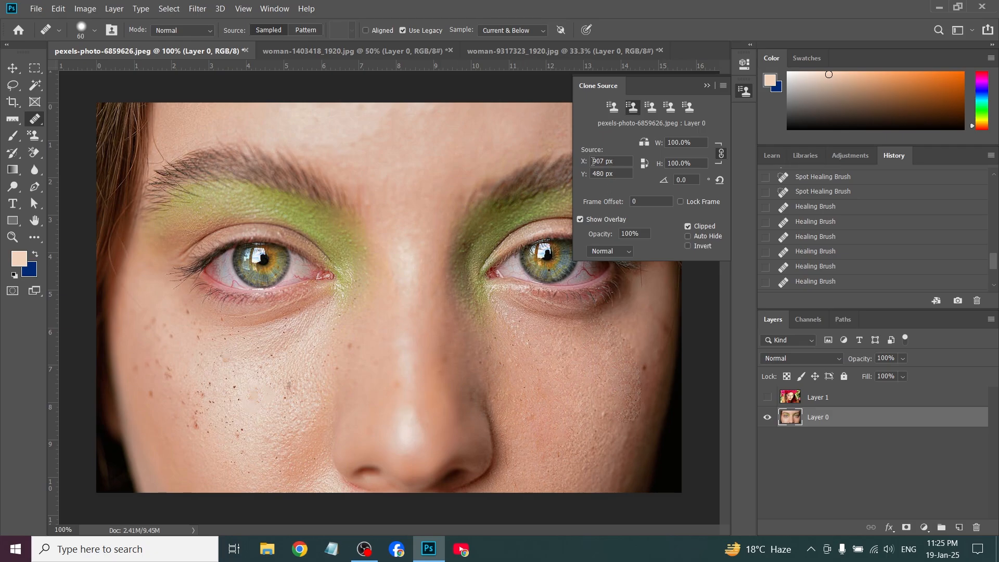
pyautogui.keyDown('alt'); pyautogui.click(430, 150); pyautogui.keyUp('alt')
pyautogui.click(642, 234)
pyautogui.click(707, 85)
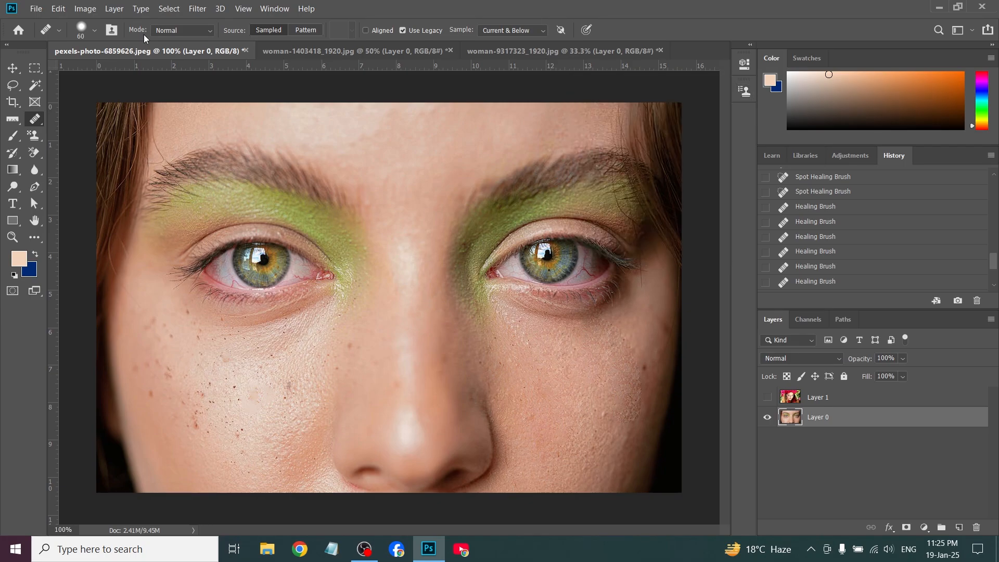
# Review the brush's blend modes, keep Normal, and heal a spot on the nose using skin sampled between the eyebrows.
pyautogui.click(210, 30)
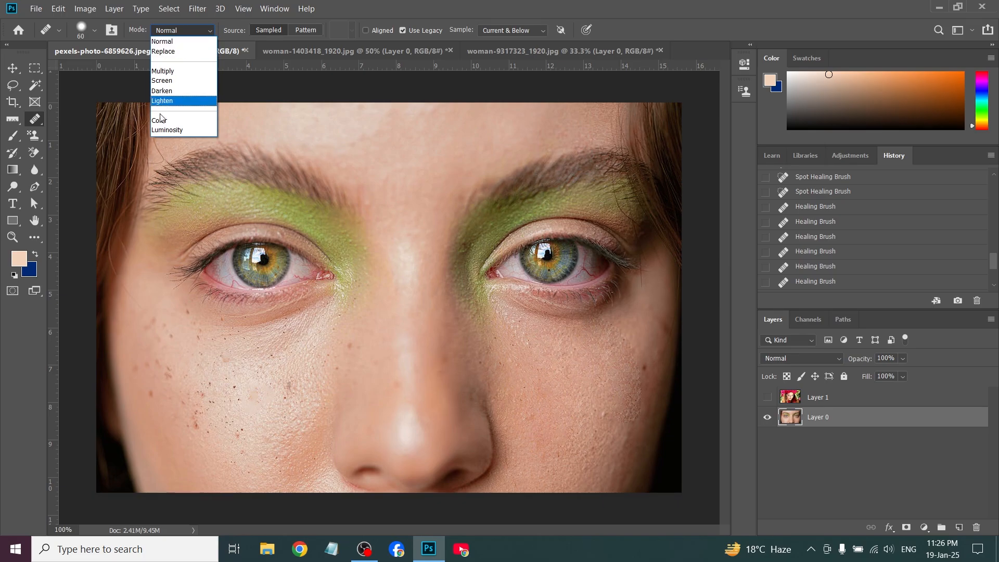
pyautogui.click(210, 34)
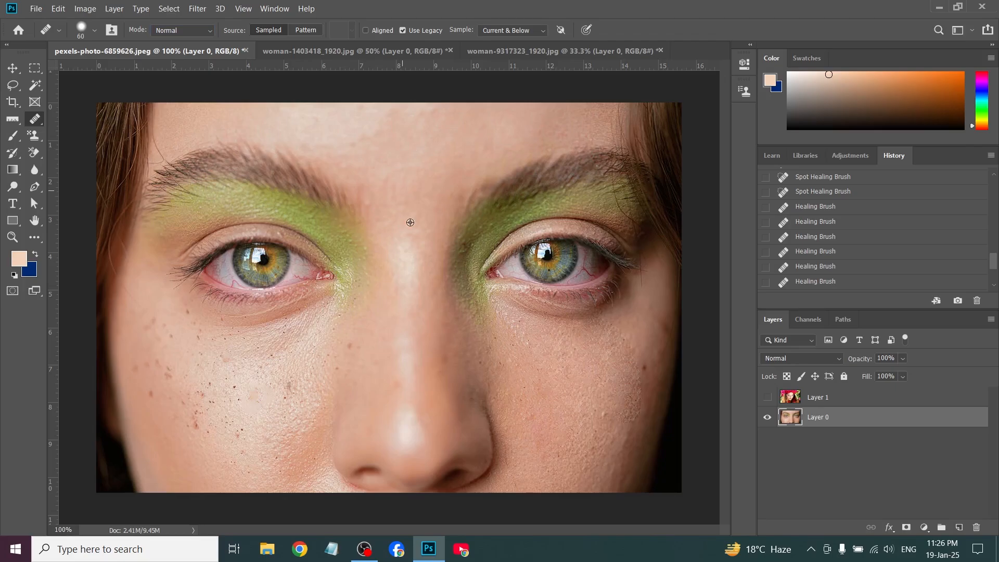
pyautogui.click(425, 357)
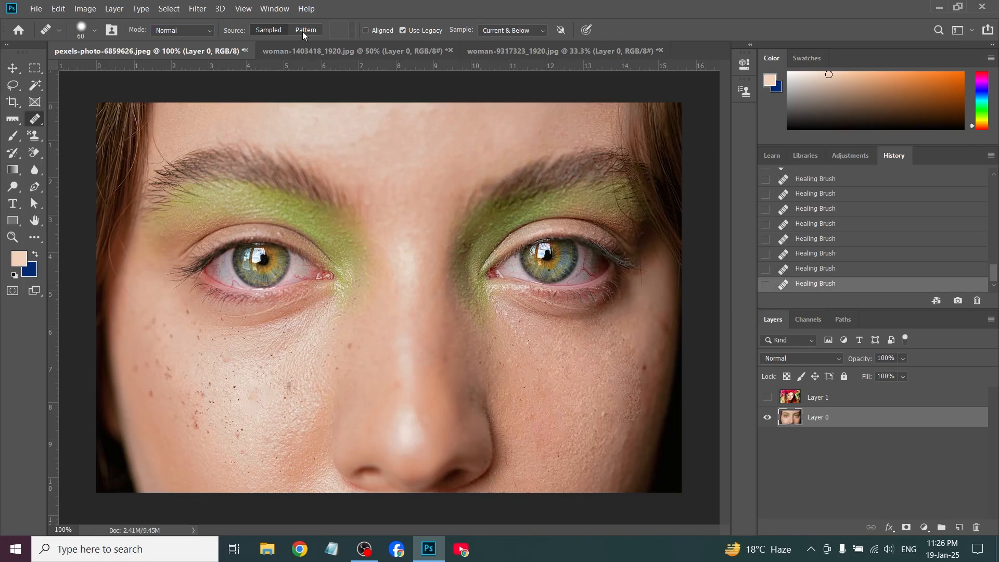
# Set the healing source to Pattern, paint the concentric-squares pattern along the nose and revert the stroke.
pyautogui.click(303, 32)
pyautogui.click(353, 33)
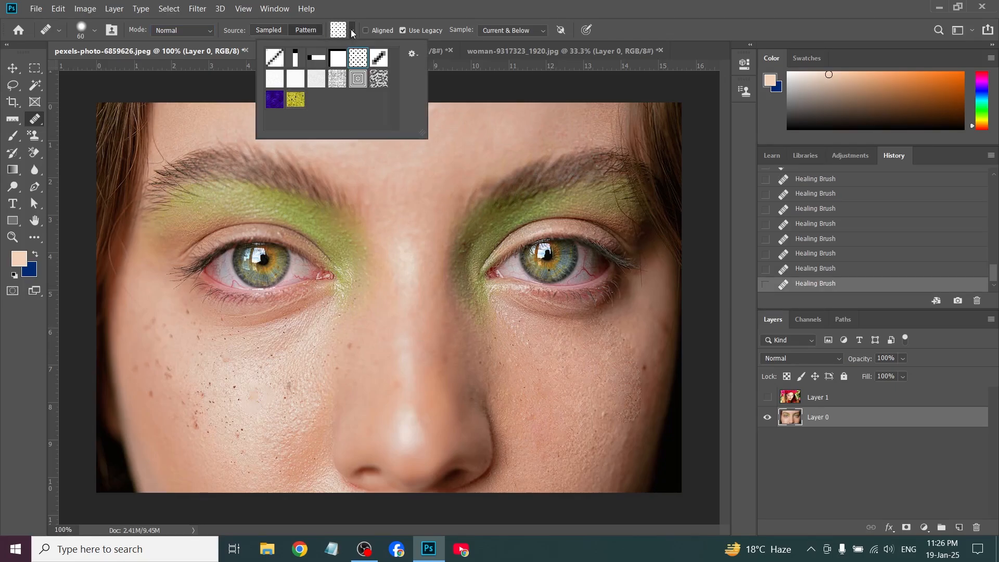
pyautogui.click(361, 80)
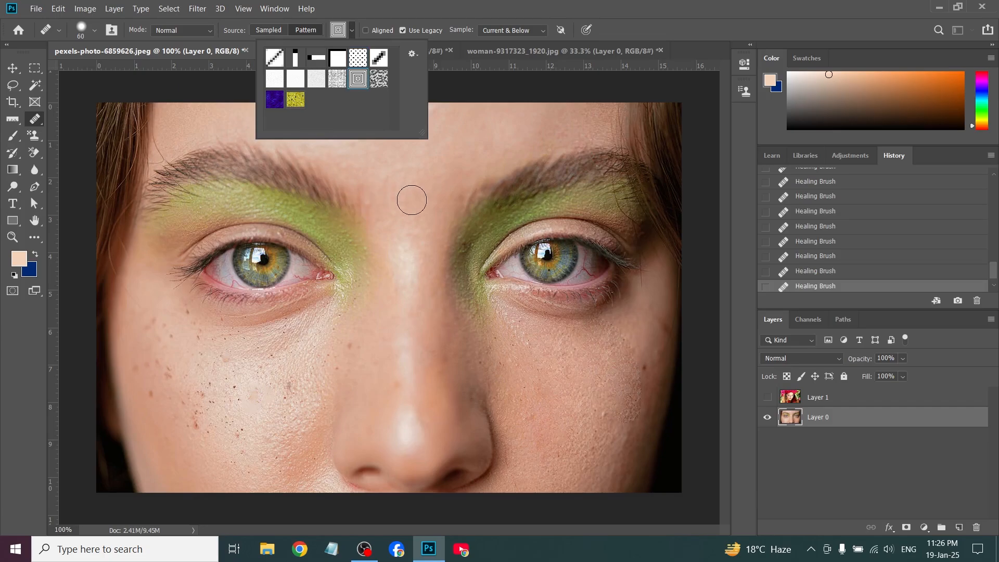
pyautogui.moveTo(413, 293)
pyautogui.mouseDown()
pyautogui.moveTo(398, 340)
pyautogui.moveTo(409, 413)
pyautogui.moveTo(426, 399)
pyautogui.moveTo(436, 353)
pyautogui.moveTo(432, 299)
pyautogui.moveTo(416, 364)
pyautogui.mouseUp()
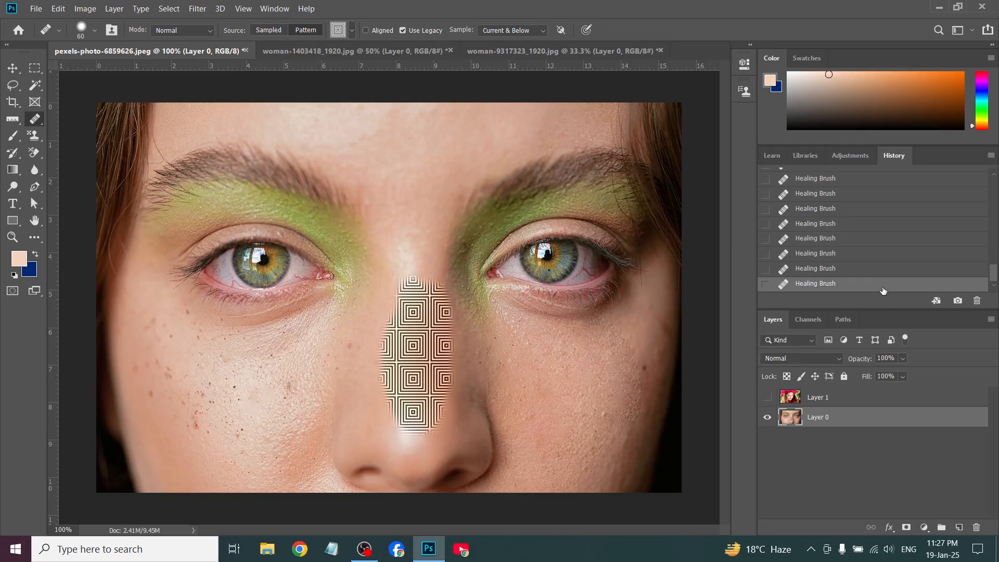
pyautogui.click(882, 268)
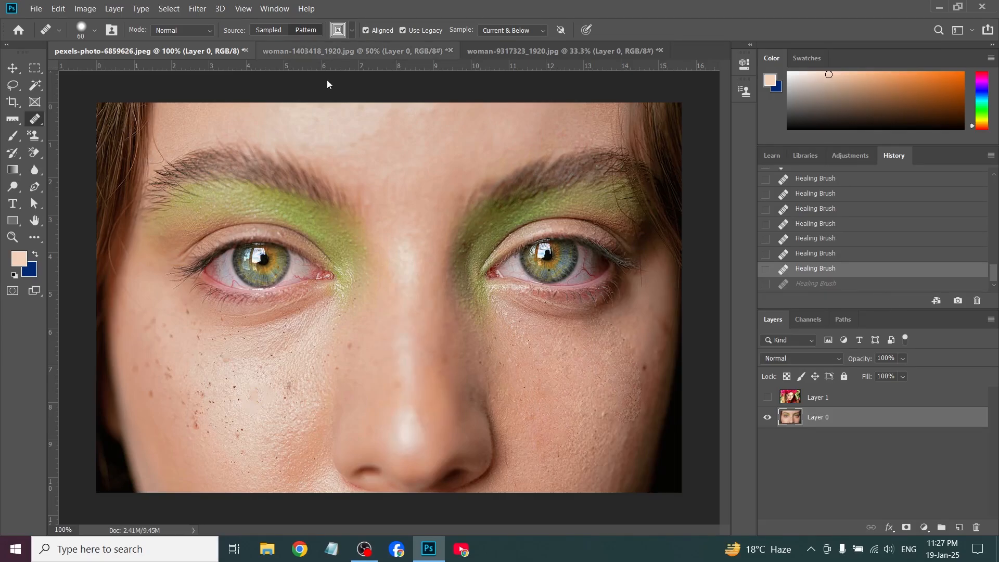
# Paint the sampled left-hand eyebrow onto the cheek below with Aligned on and with it off, reverting the strokes each time.
pyautogui.keyDown('alt'); pyautogui.click(257, 170); pyautogui.keyUp('alt')
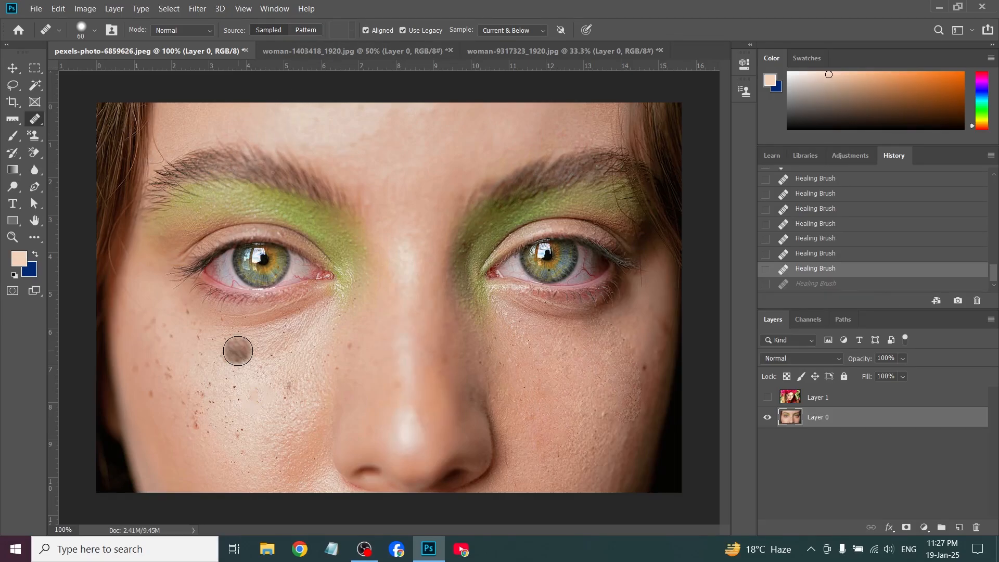
pyautogui.moveTo(237, 352)
pyautogui.mouseDown()
pyautogui.moveTo(214, 351)
pyautogui.moveTo(206, 362)
pyautogui.moveTo(261, 358)
pyautogui.moveTo(278, 366)
pyautogui.moveTo(211, 367)
pyautogui.moveTo(277, 375)
pyautogui.moveTo(210, 357)
pyautogui.moveTo(284, 366)
pyautogui.moveTo(252, 366)
pyautogui.moveTo(234, 394)
pyautogui.moveTo(268, 396)
pyautogui.moveTo(229, 399)
pyautogui.moveTo(271, 394)
pyautogui.moveTo(211, 374)
pyautogui.moveTo(252, 395)
pyautogui.moveTo(203, 392)
pyautogui.moveTo(248, 396)
pyautogui.moveTo(205, 386)
pyautogui.moveTo(244, 397)
pyautogui.moveTo(218, 394)
pyautogui.mouseUp()
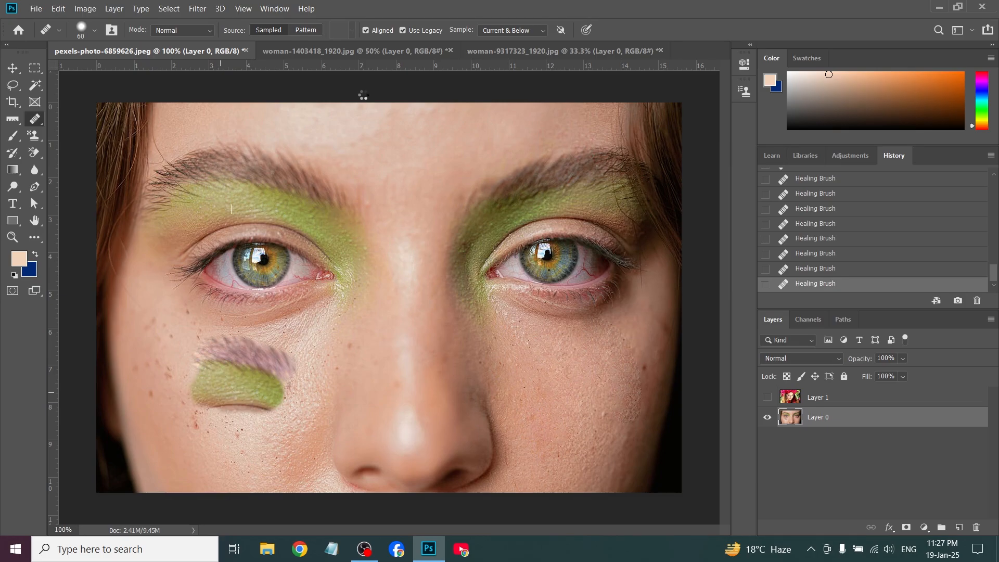
pyautogui.click(366, 31)
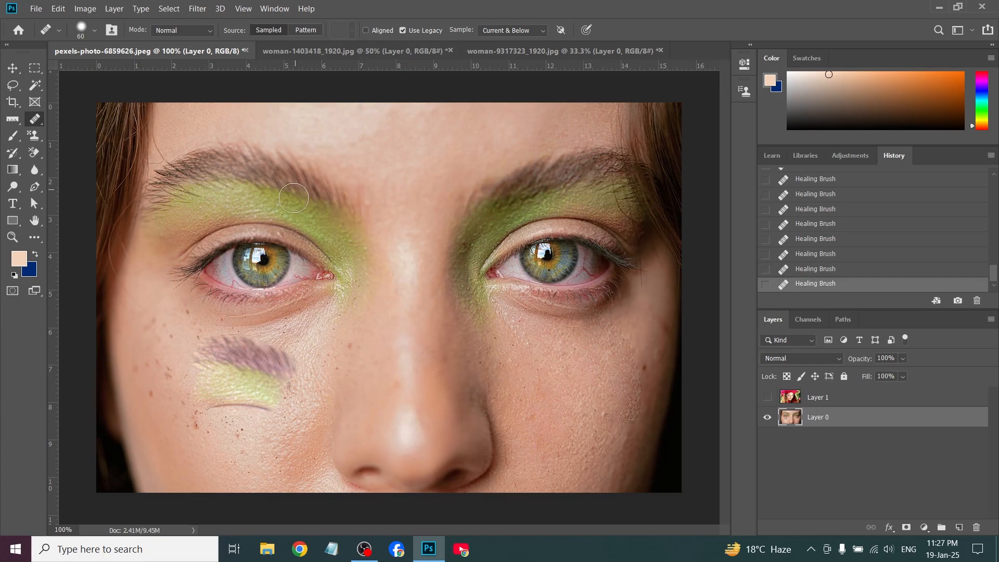
pyautogui.click(833, 254)
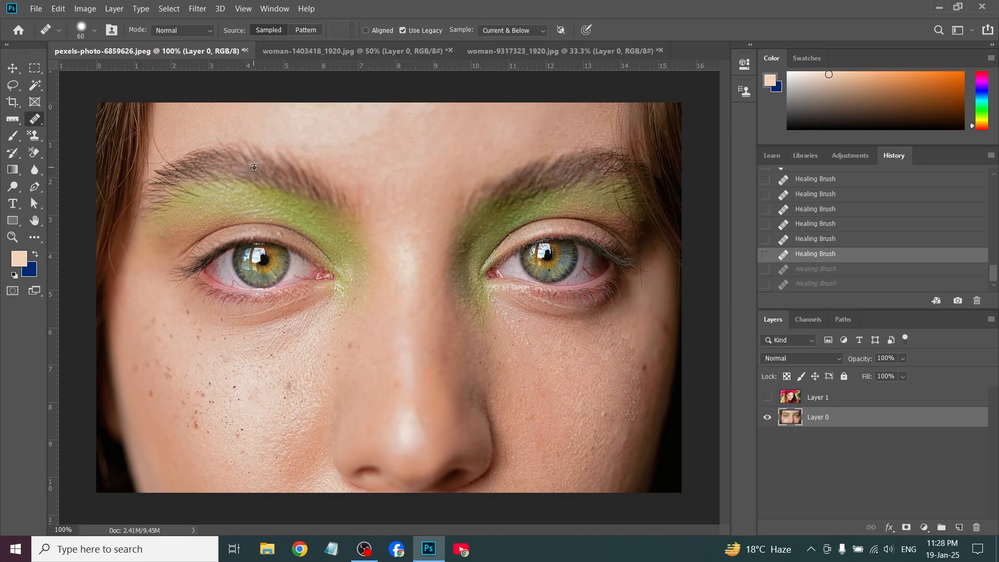
pyautogui.moveTo(238, 343)
pyautogui.mouseDown()
pyautogui.moveTo(200, 340)
pyautogui.moveTo(288, 354)
pyautogui.moveTo(193, 360)
pyautogui.moveTo(274, 377)
pyautogui.moveTo(193, 351)
pyautogui.moveTo(238, 354)
pyautogui.moveTo(275, 371)
pyautogui.moveTo(244, 358)
pyautogui.moveTo(258, 377)
pyautogui.moveTo(218, 373)
pyautogui.moveTo(272, 384)
pyautogui.moveTo(215, 383)
pyautogui.moveTo(278, 393)
pyautogui.moveTo(229, 384)
pyautogui.mouseUp()
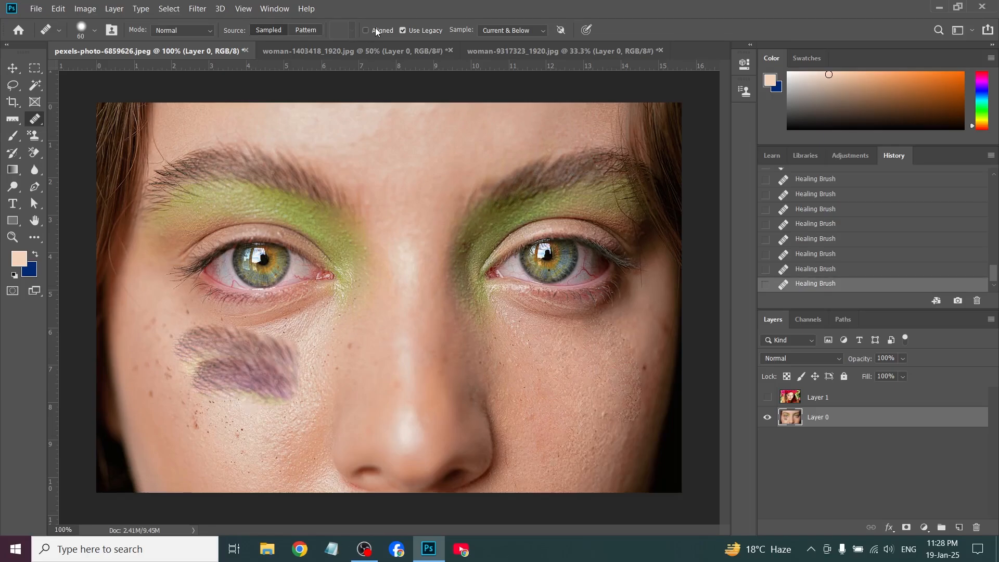
pyautogui.click(815, 254)
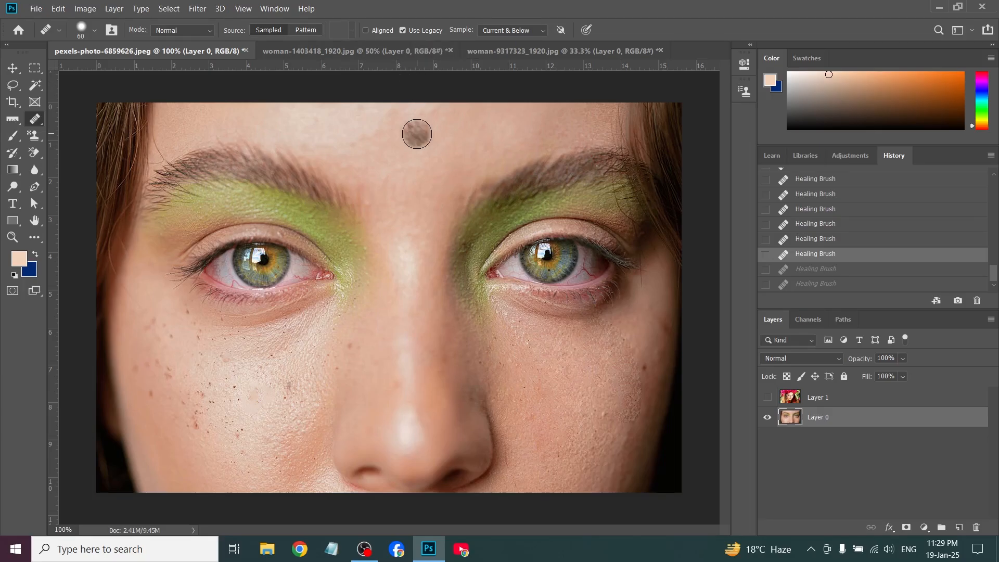
# Turn off the Healing Brush's Use Legacy option and view the available Sample choices.
pyautogui.click(403, 30)
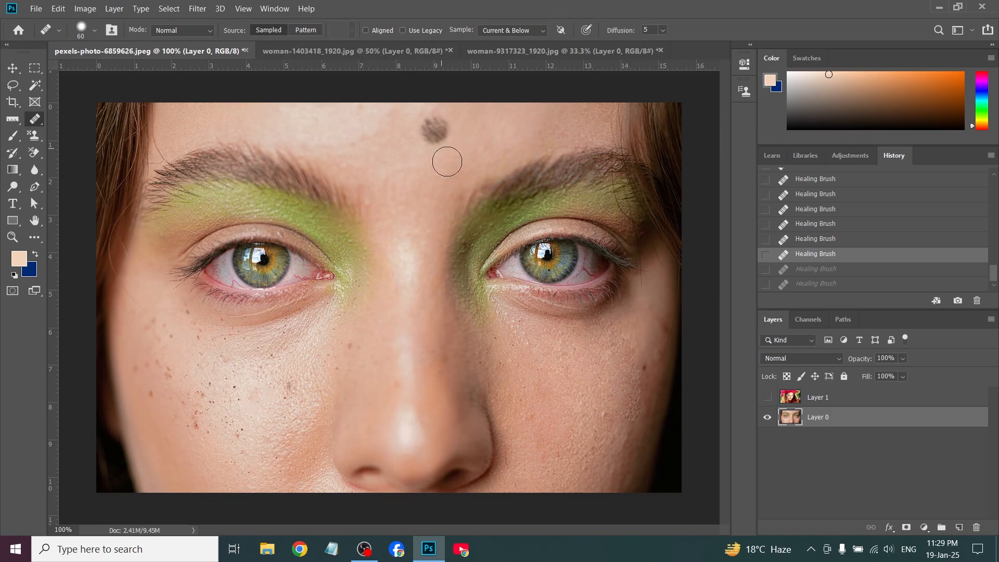
pyautogui.click(543, 31)
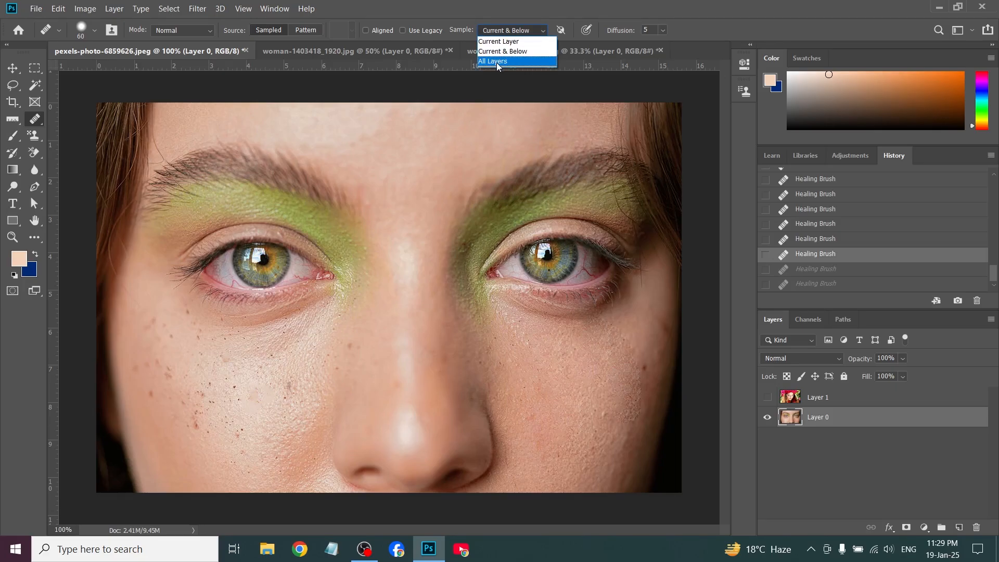
pyautogui.press('Escape')
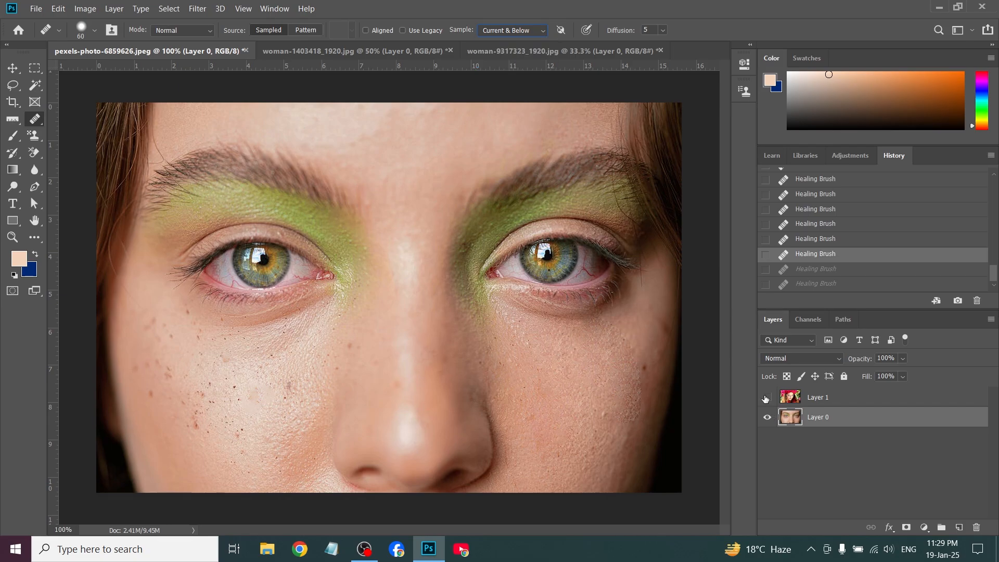
# Show Layer 1 and switch the brush's Sample option to Current Layer, back to Current & Below, and finally to All Layers.
pyautogui.click(768, 398)
pyautogui.click(513, 30)
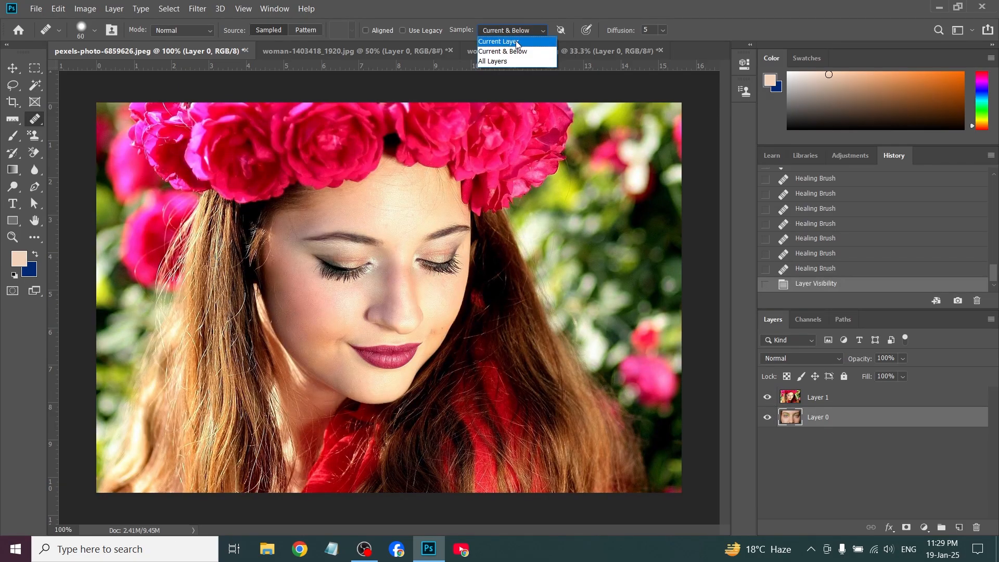
pyautogui.click(517, 42)
pyautogui.click(533, 31)
pyautogui.click(524, 51)
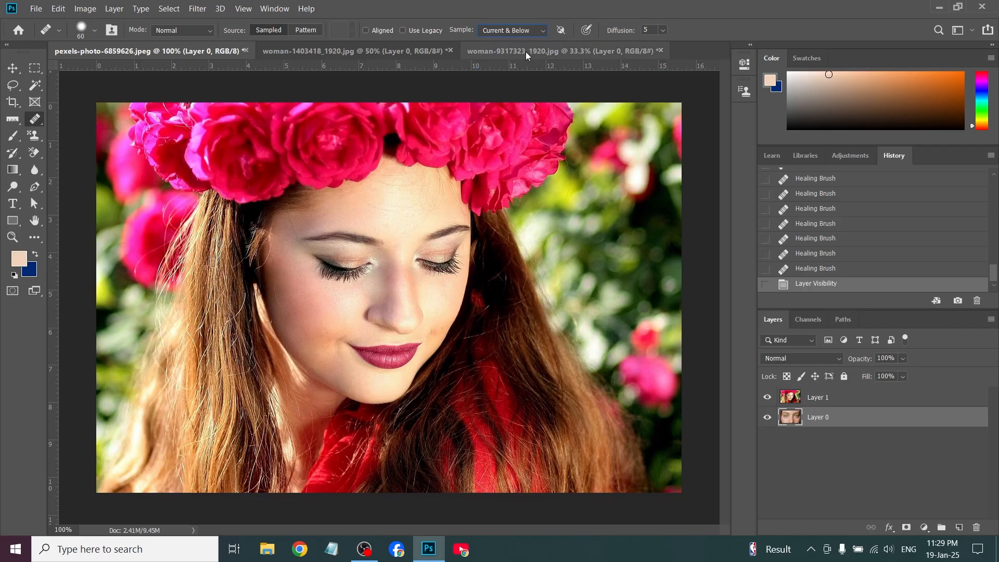
pyautogui.click(536, 31)
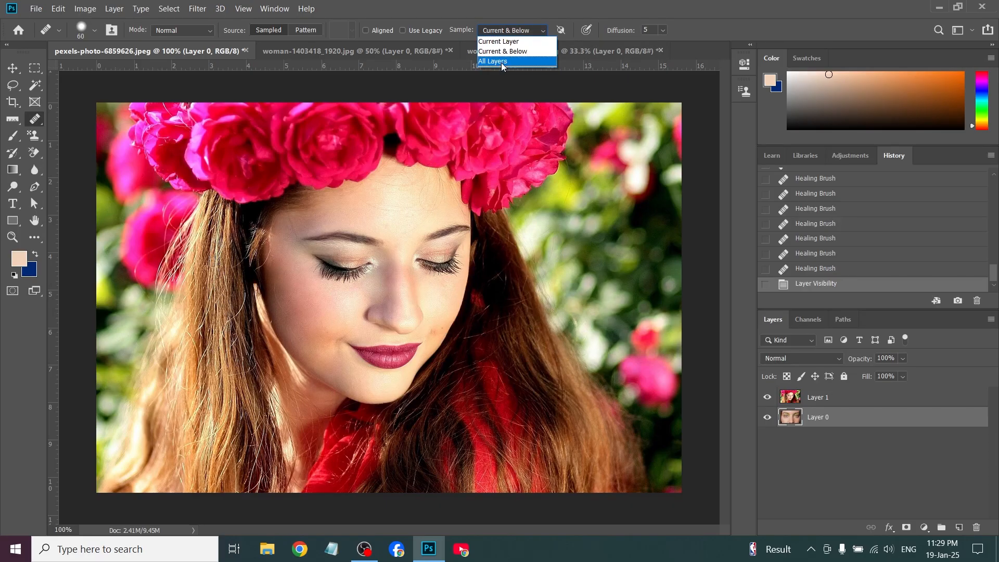
pyautogui.click(502, 62)
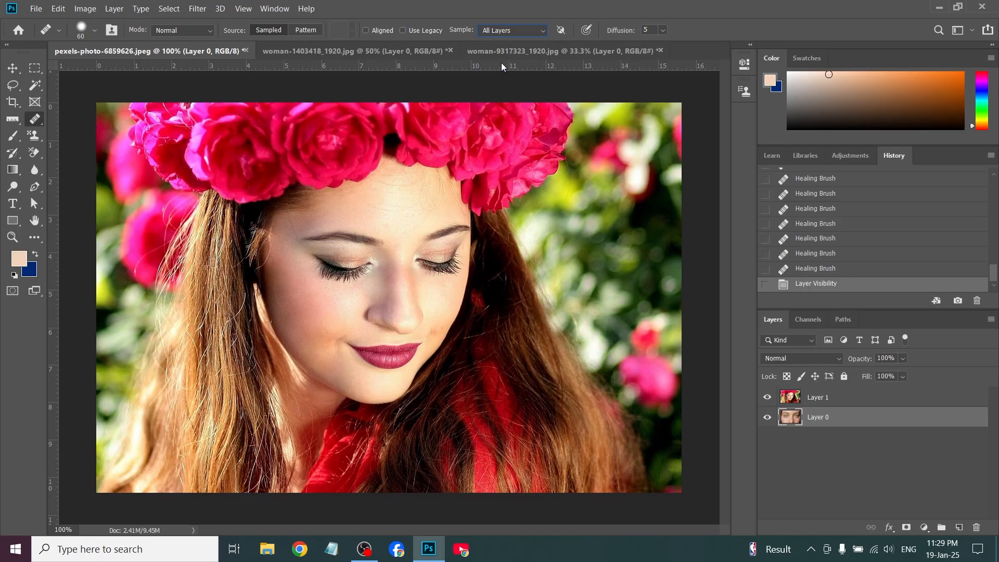
# Move Layer 1 leftward across the canvas so its foliage covers the left portion and the portrait's right-hand eye is exposed.
pyautogui.click(13, 68)
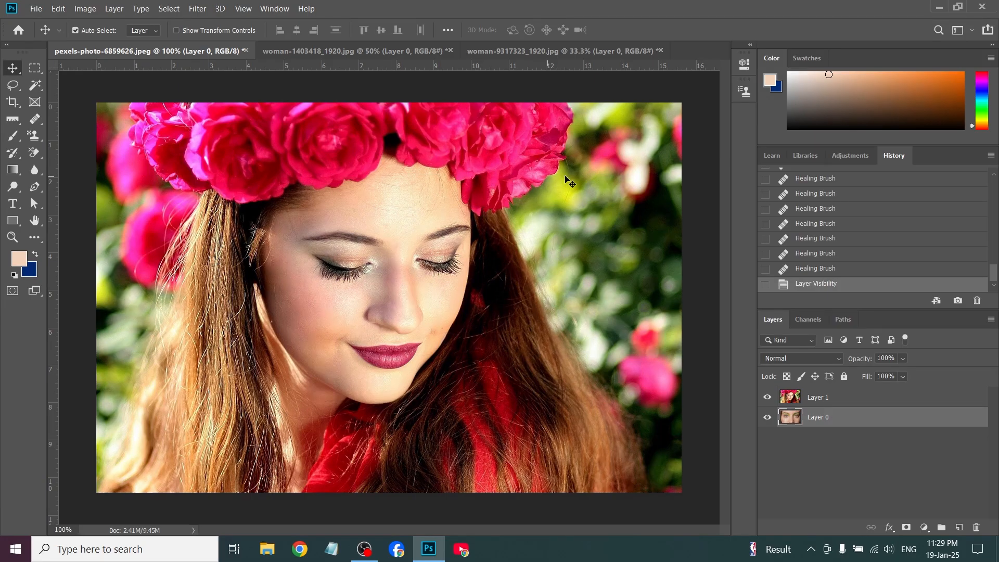
pyautogui.moveTo(566, 177); pyautogui.dragTo(338, 265)
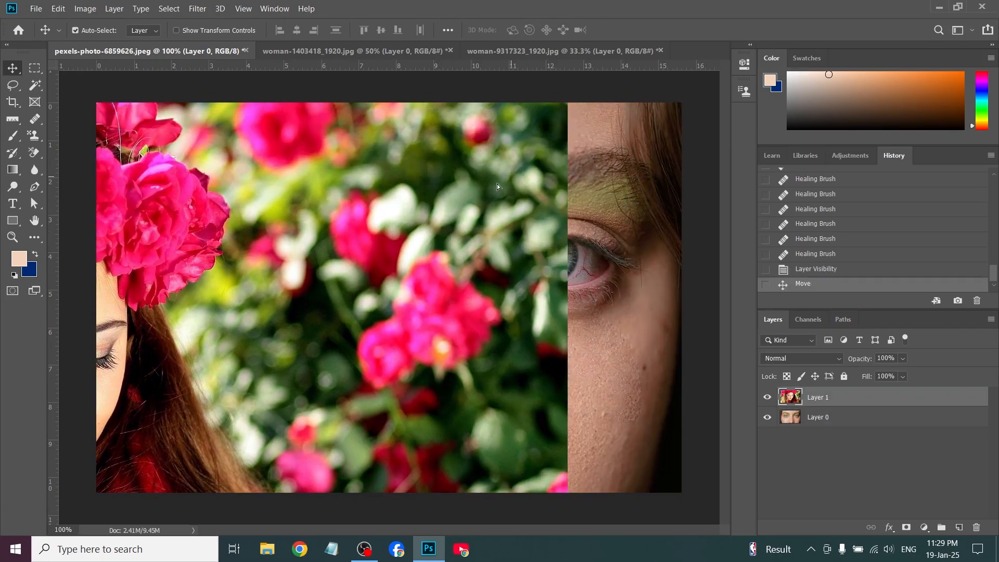
pyautogui.moveTo(498, 187); pyautogui.dragTo(280, 193)
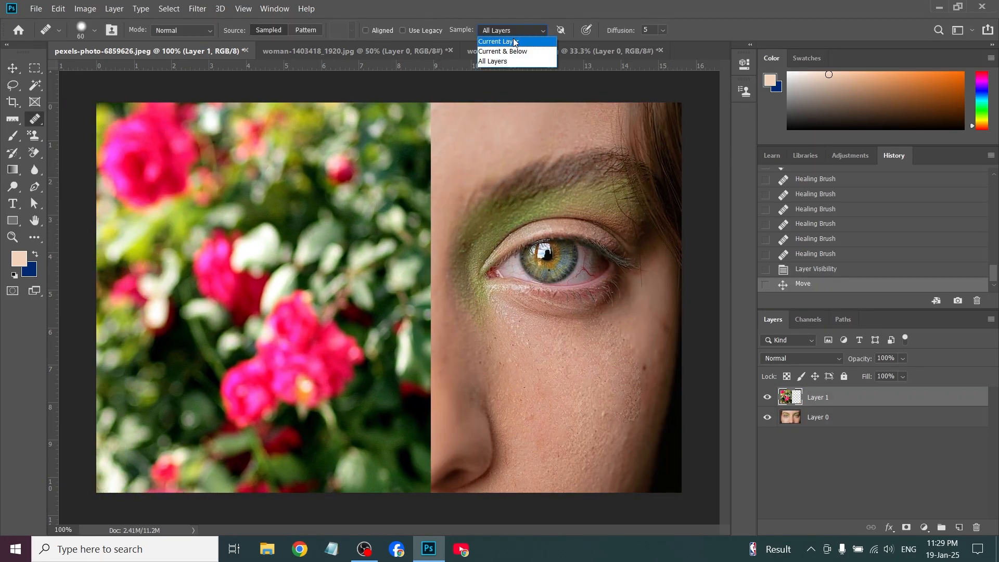
# Set the Healing Brush's Sample option to Current Layer and try to paint the sampled forehead skin onto Layer 1's foliage.
pyautogui.click(513, 40)
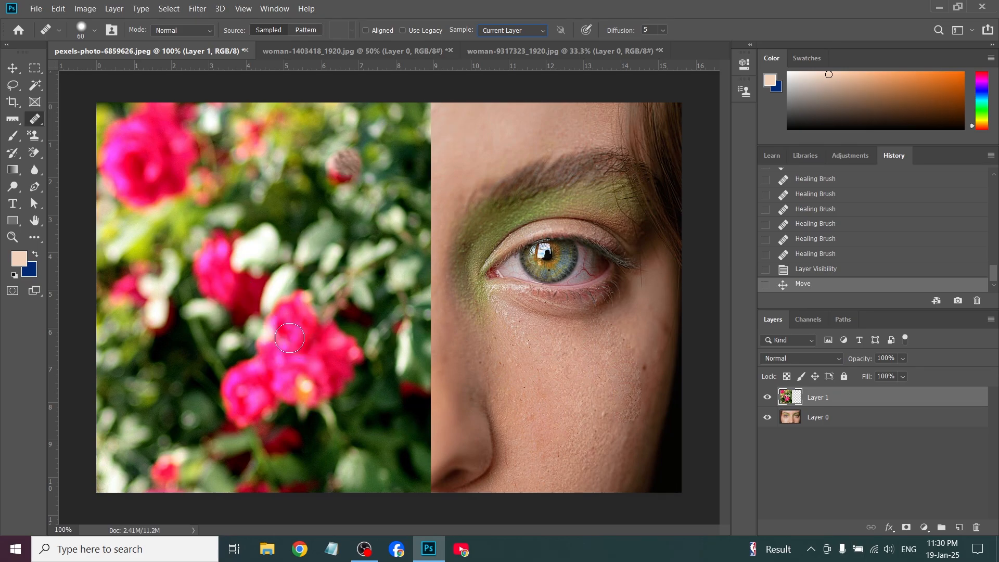
pyautogui.keyDown('alt'); pyautogui.click(347, 165); pyautogui.keyUp('alt')
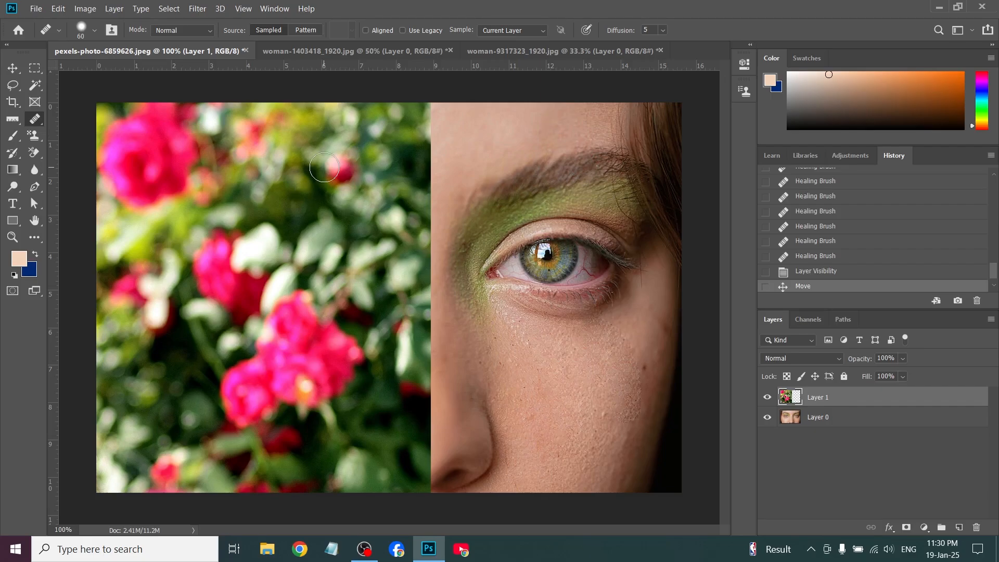
pyautogui.click(302, 259)
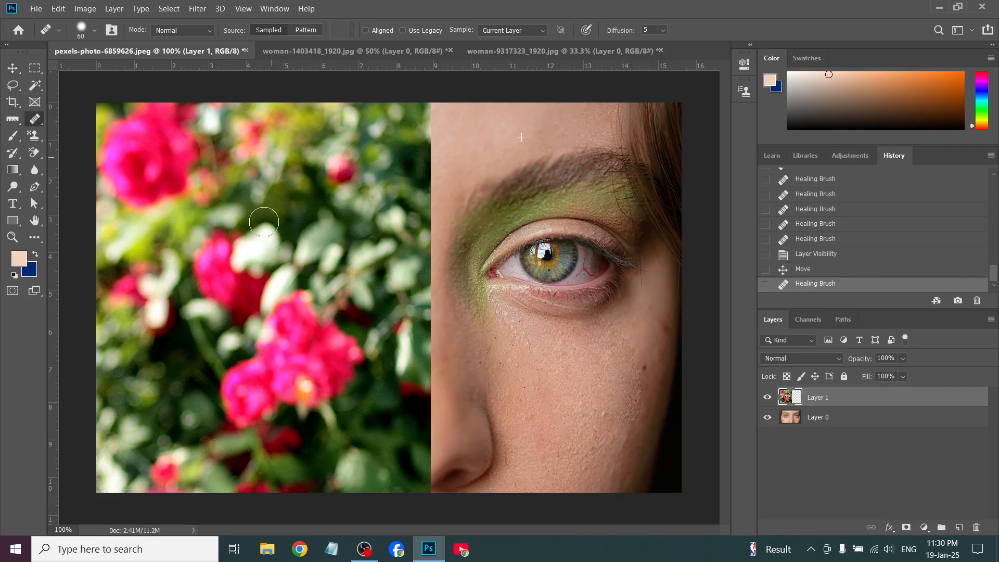
pyautogui.click(284, 194)
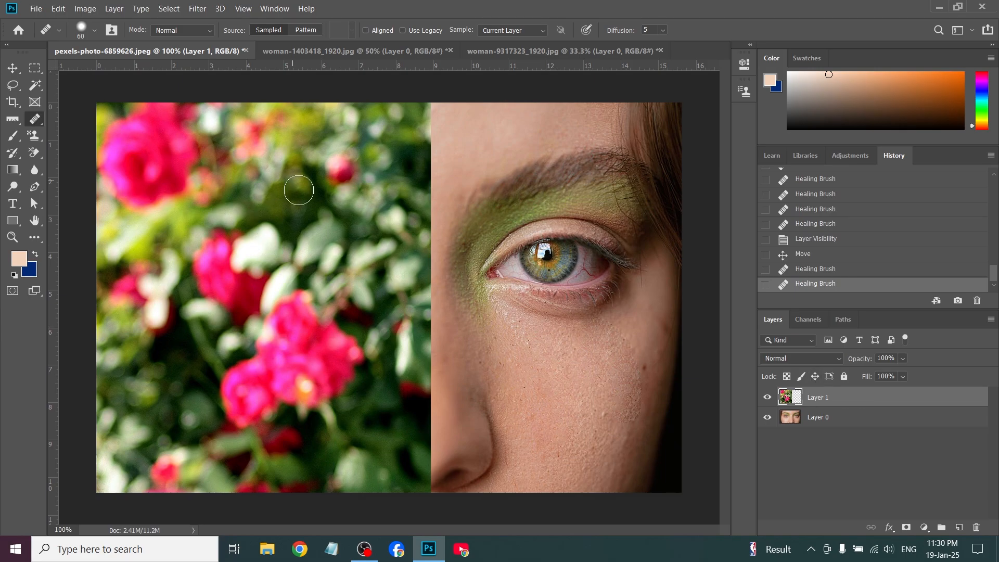
# Sample the small rosebud on Layer 1 and paint a copy of it onto the foliage just below.
pyautogui.keyDown('alt'); pyautogui.click(337, 167); pyautogui.keyUp('alt')
pyautogui.moveTo(364, 249)
pyautogui.mouseDown()
pyautogui.moveTo(340, 249)
pyautogui.moveTo(333, 269)
pyautogui.mouseUp()
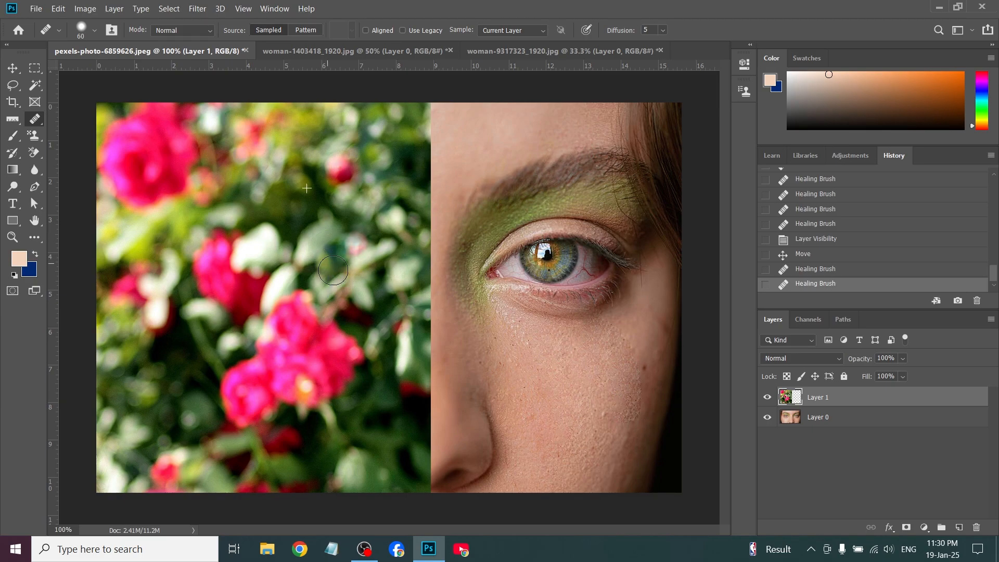
pyautogui.click(357, 240)
# Set the Sample option to Current & Below, sample the portrait's eye and paint it onto the foliage over the copied rosebud.
pyautogui.click(527, 30)
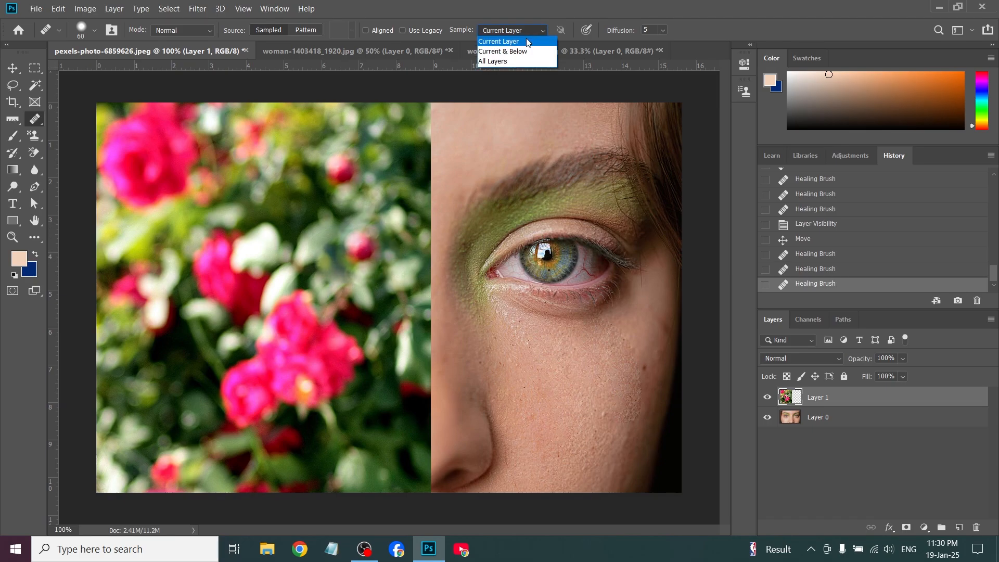
pyautogui.click(525, 51)
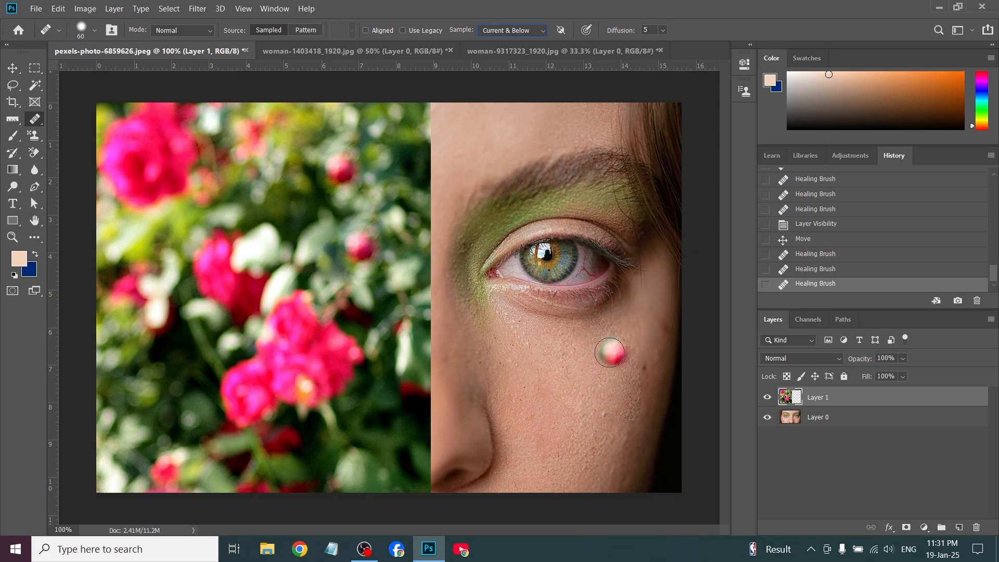
pyautogui.keyDown('alt'); pyautogui.click(551, 254); pyautogui.keyUp('alt')
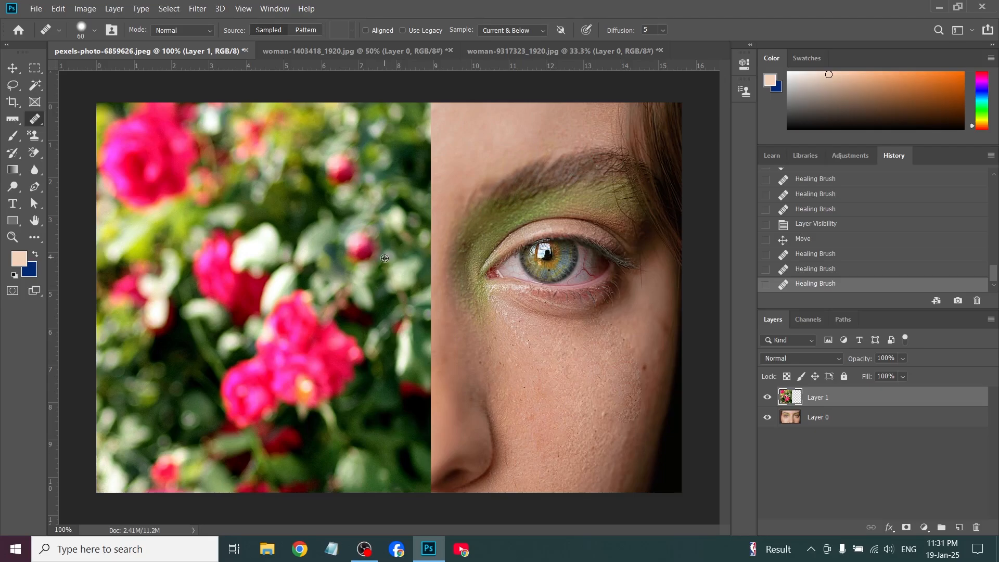
pyautogui.moveTo(377, 251)
pyautogui.mouseDown()
pyautogui.moveTo(339, 260)
pyautogui.moveTo(374, 246)
pyautogui.moveTo(361, 263)
pyautogui.moveTo(332, 236)
pyautogui.moveTo(389, 242)
pyautogui.moveTo(393, 255)
pyautogui.moveTo(350, 260)
pyautogui.moveTo(321, 248)
pyautogui.mouseUp()
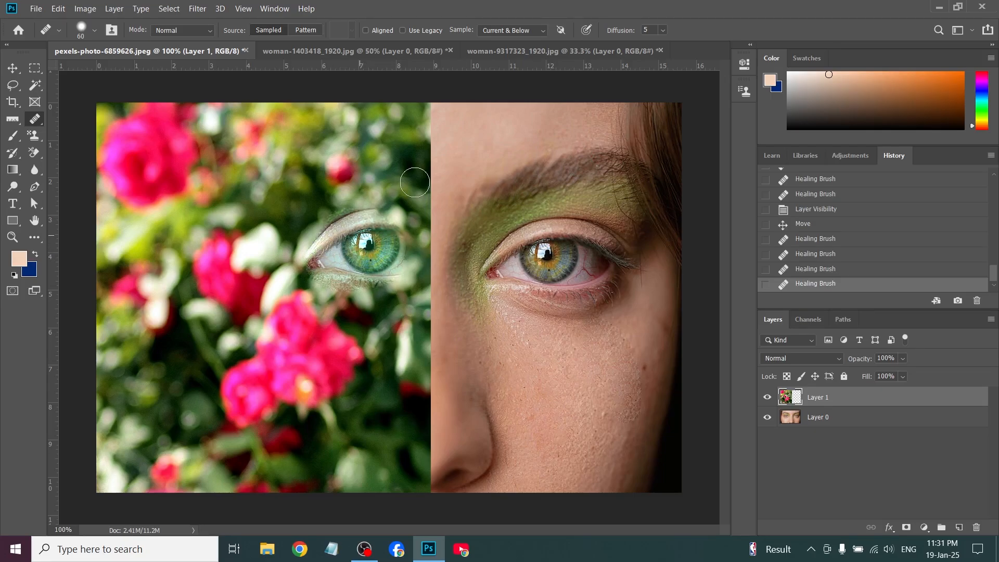
# Set the Healing Brush's Sample option to All Layers and toggle ignoring adjustment layers when healing.
pyautogui.click(515, 30)
pyautogui.click(522, 61)
pyautogui.click(561, 30)
# View the tools grouped with the Healing Brush without switching to another one.
pyautogui.rightClick(36, 120)
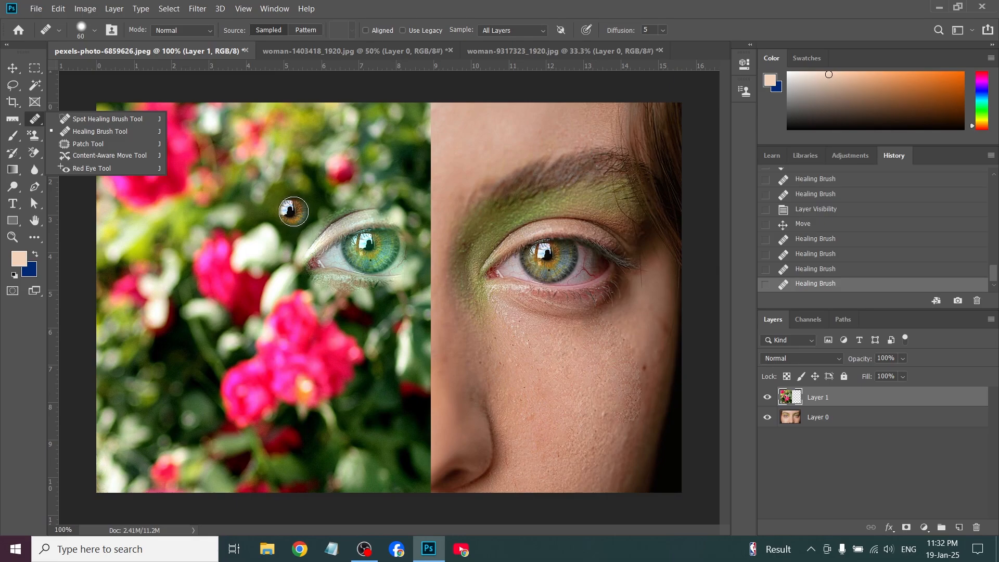
pyautogui.click(366, 249)
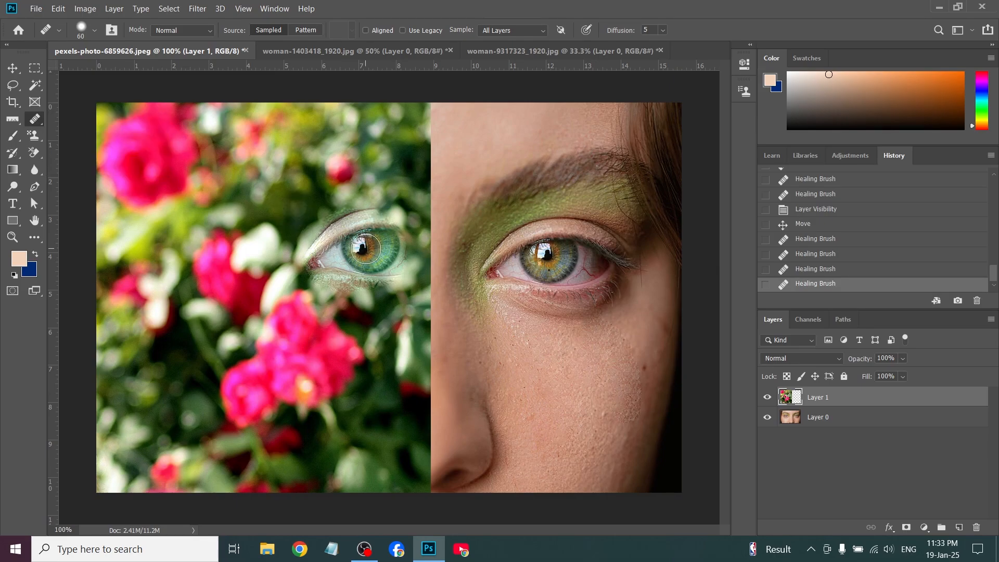